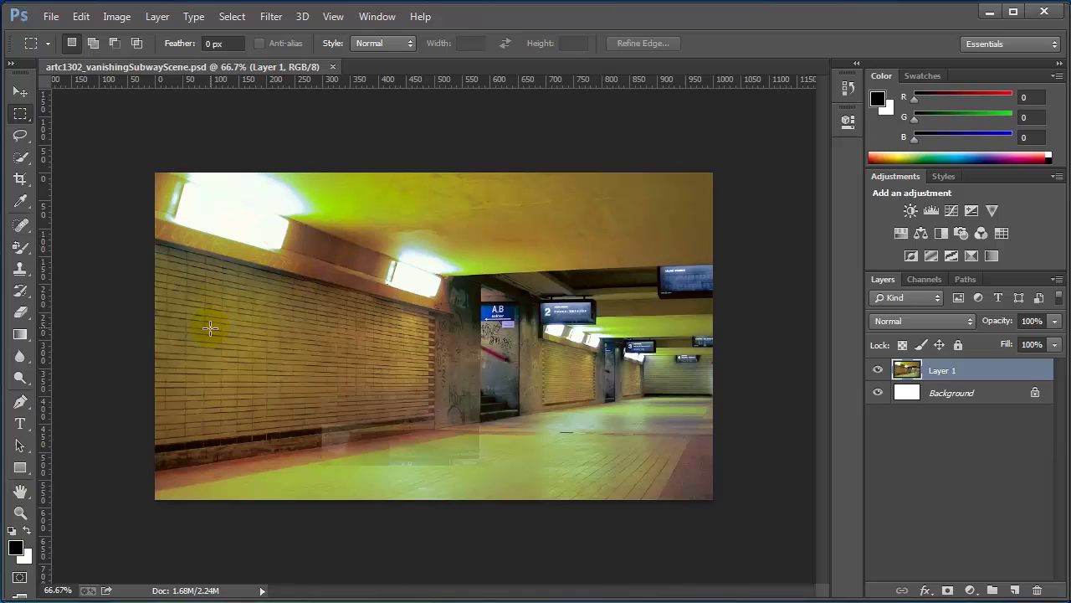
- Add a text layer on the left tunnel wall reading 'GRAFFITI' and select the whole word
click(20, 424)
click(252, 351)
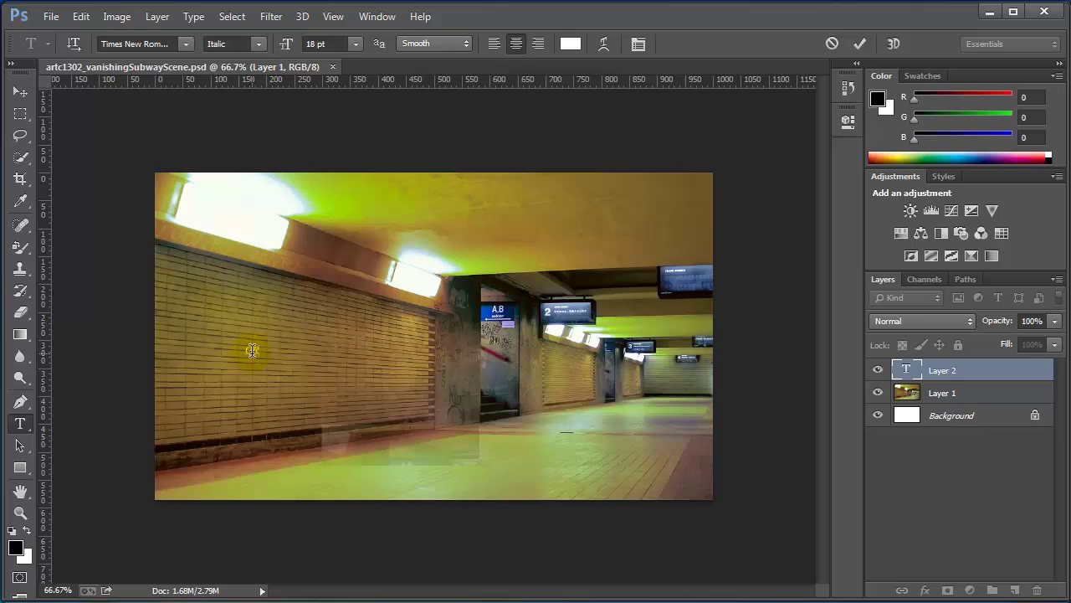
text(GRAFFITI)
key(ctrl+a)
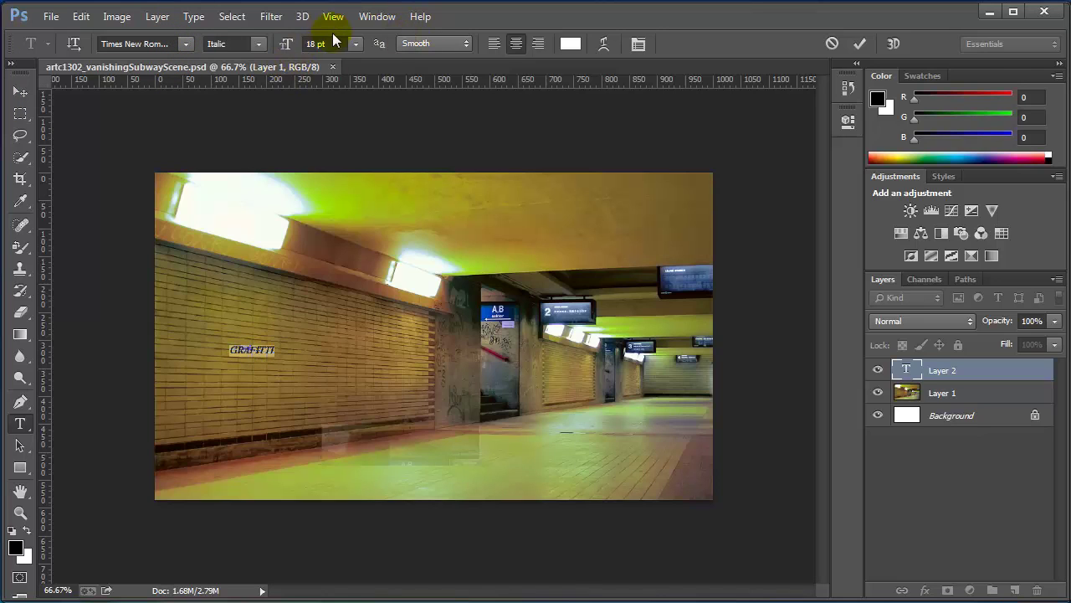
- Set the selected text to 72 pt Impact
click(356, 44)
click(343, 327)
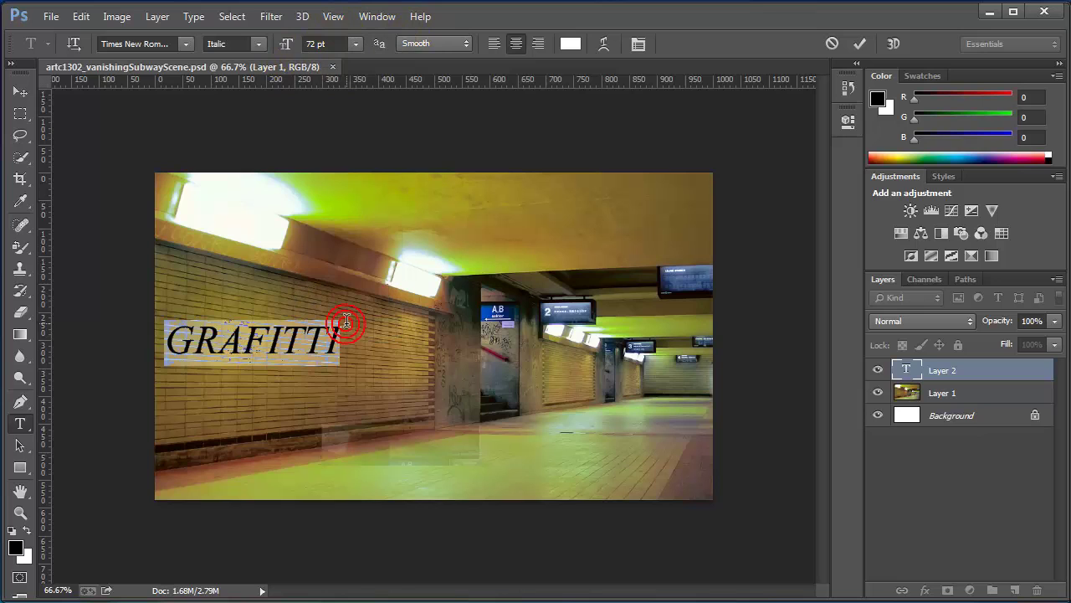
click(186, 44)
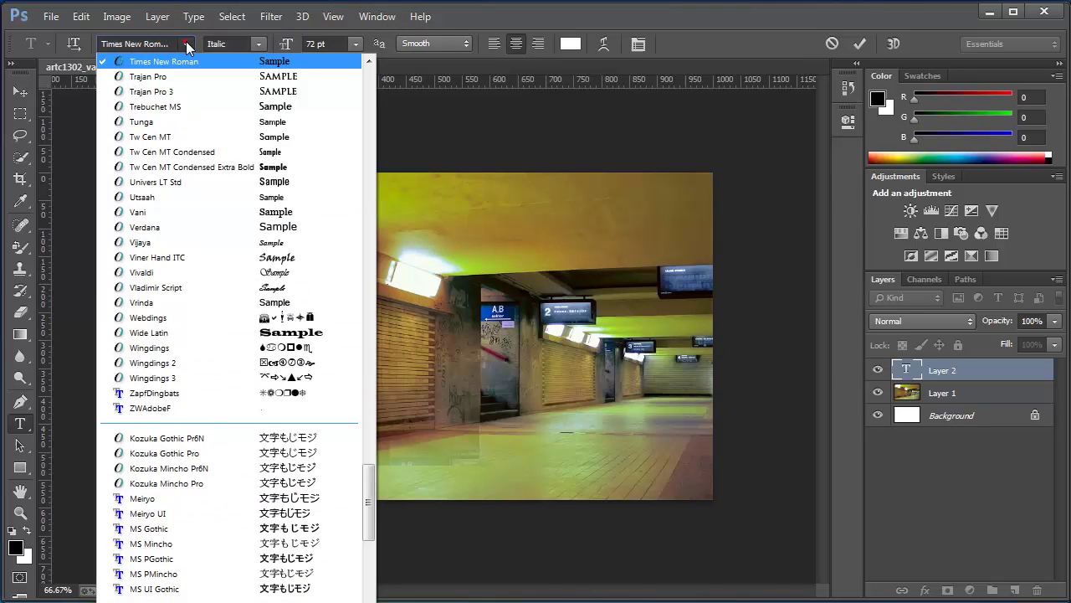
scroll(255, 285, up, 15)
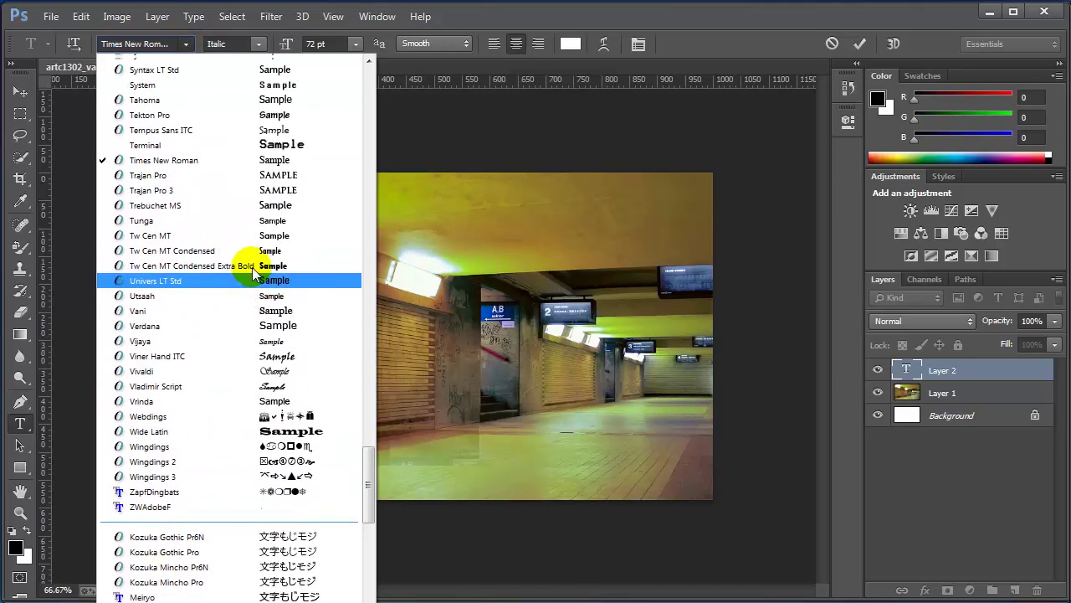
scroll(222, 358, up, 2)
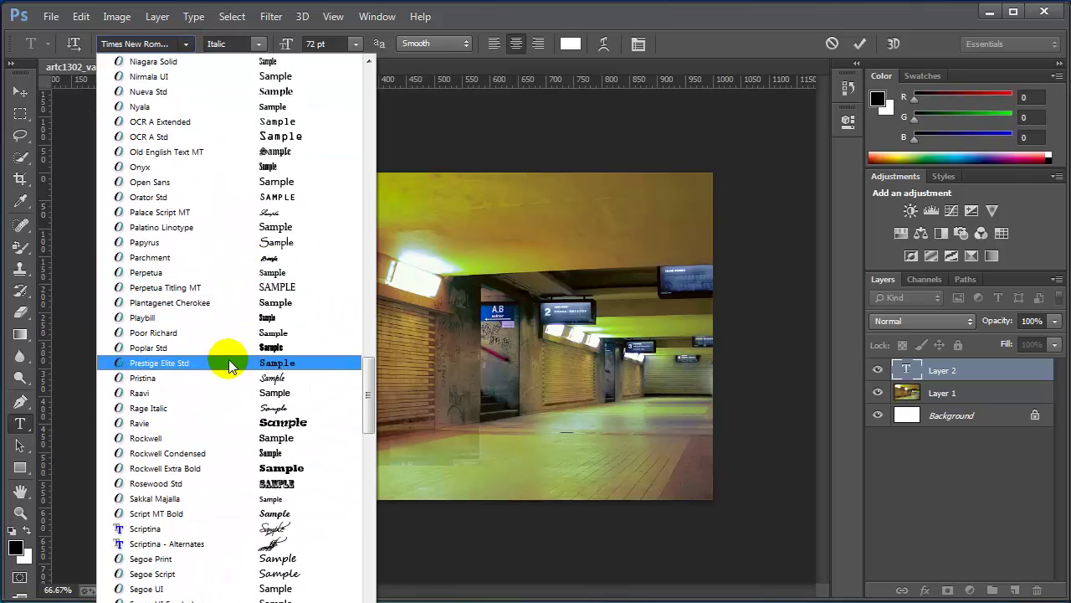
scroll(179, 324, up, 15)
scroll(178, 314, up, 18)
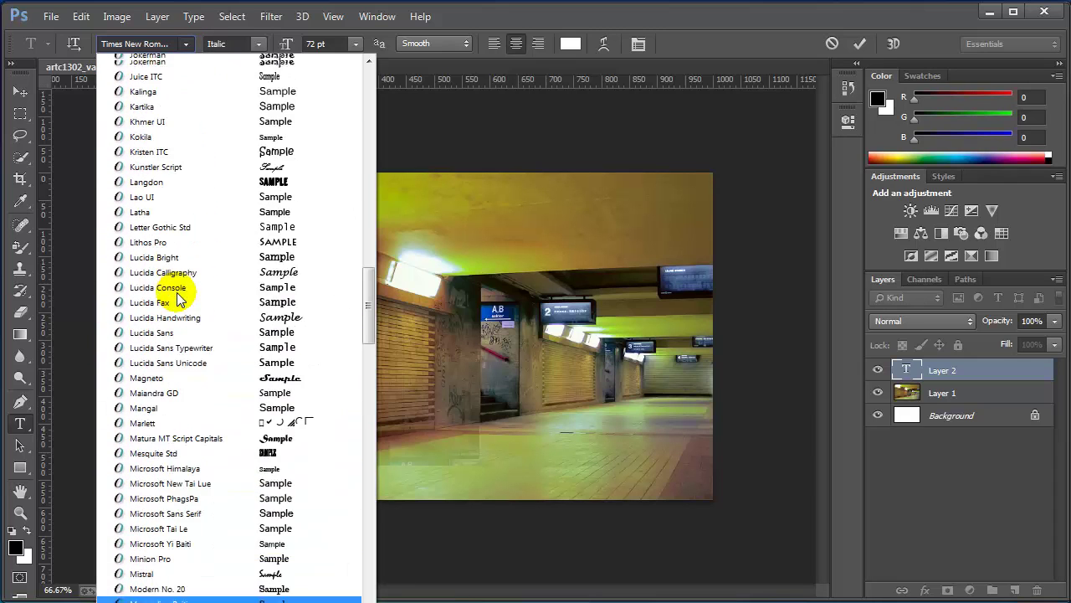
scroll(175, 285, up, 3)
click(173, 228)
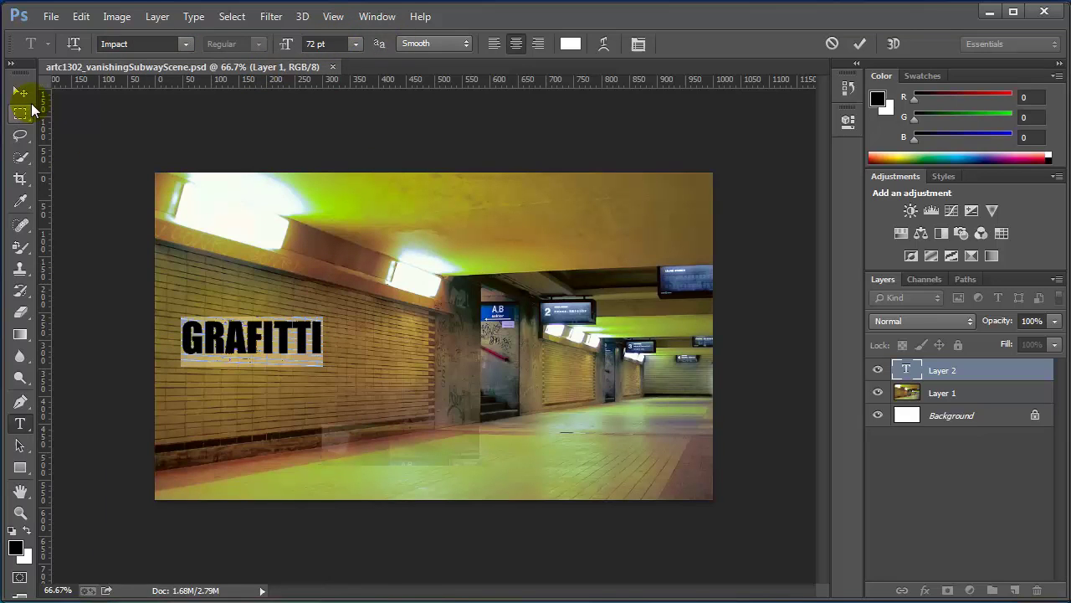
- Colour the GRAFITTI text pure red (ff0000)
click(567, 45)
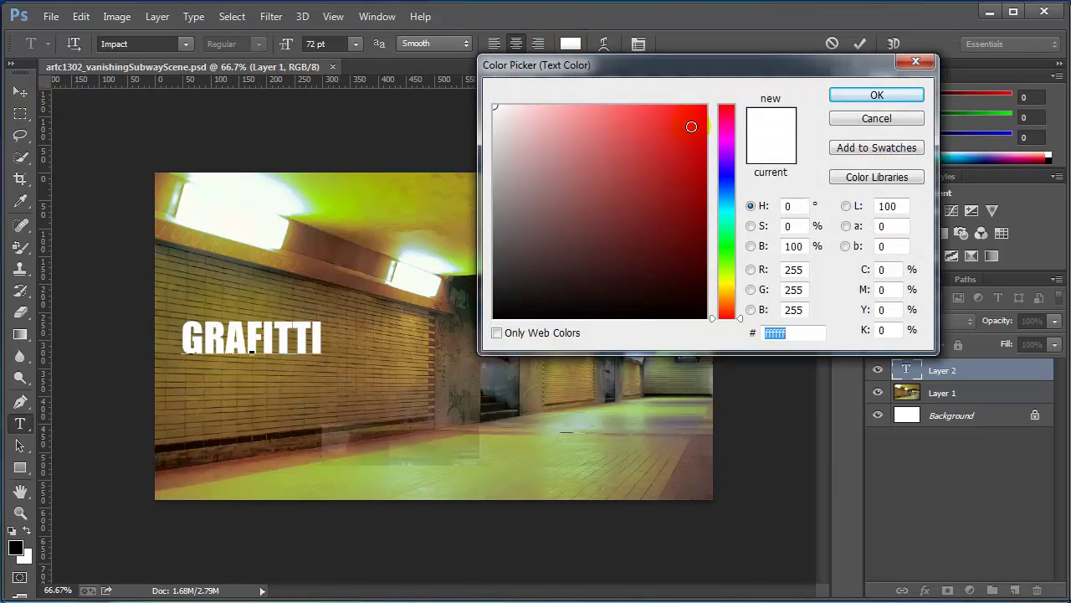
click(705, 105)
click(877, 94)
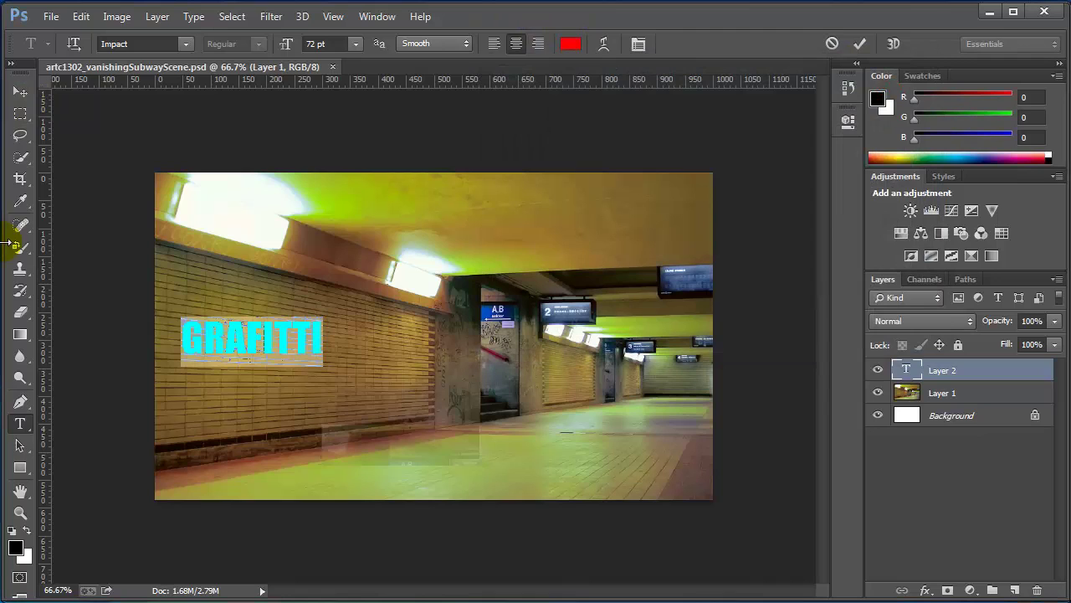
- Scale the text up to about 191% and position it across the left brick wall
click(25, 92)
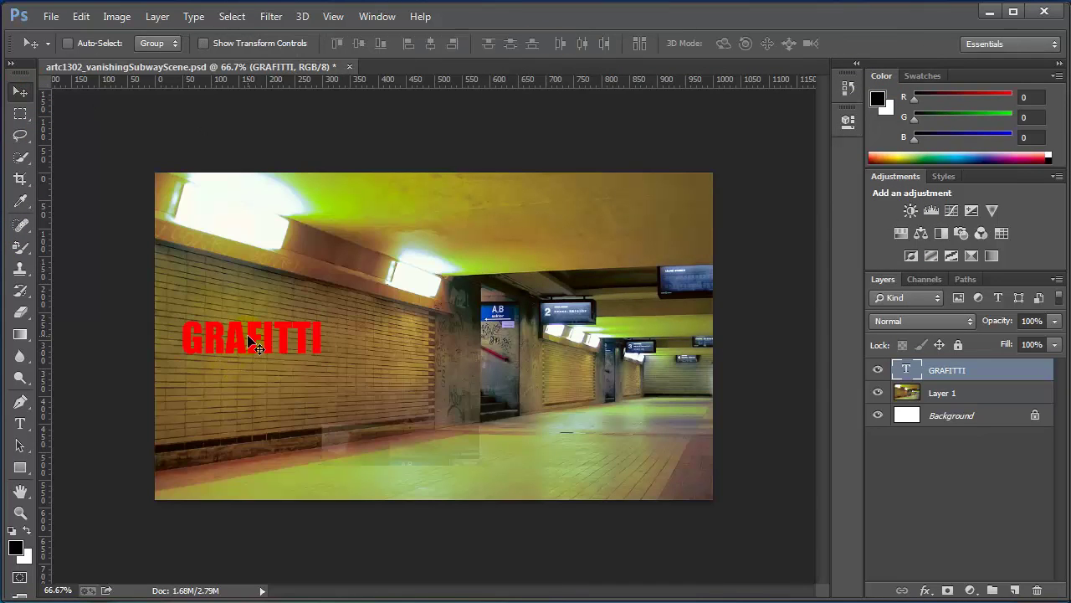
drag(247, 334, 277, 327)
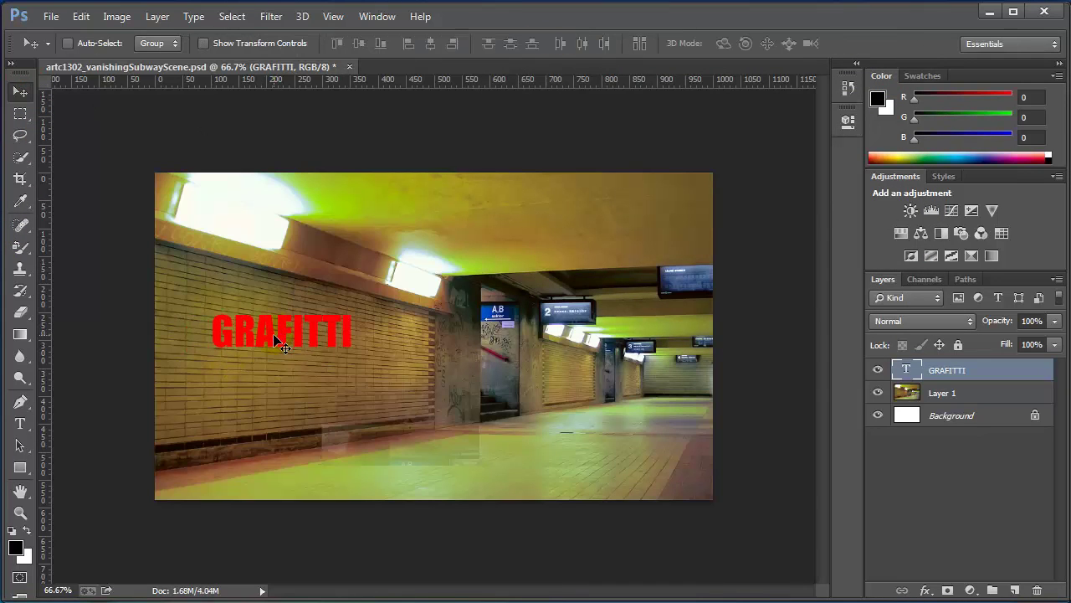
key(ctrl+t)
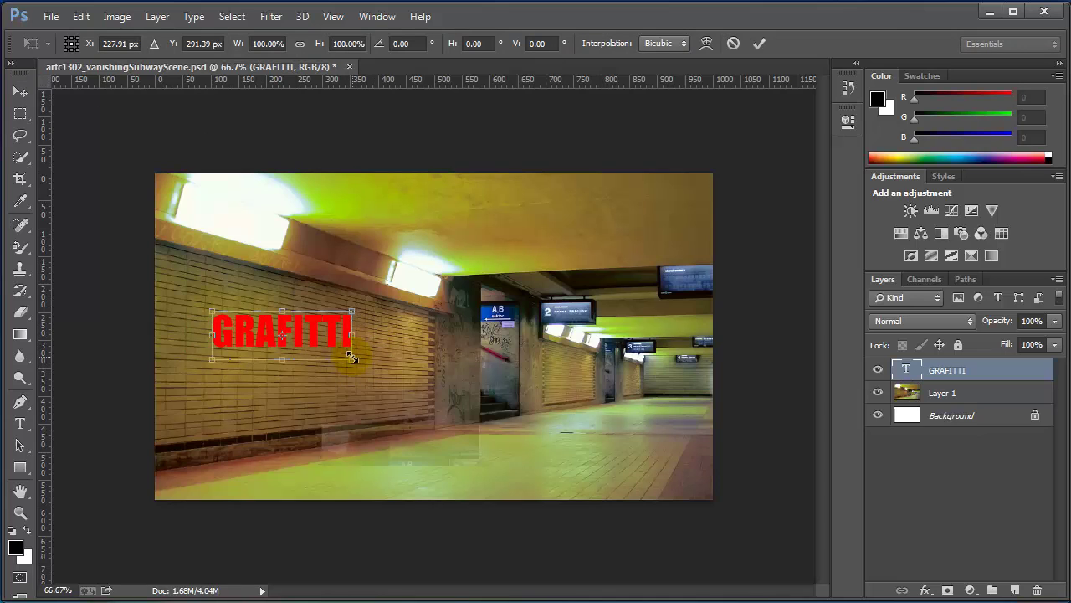
drag(354, 358, 484, 425)
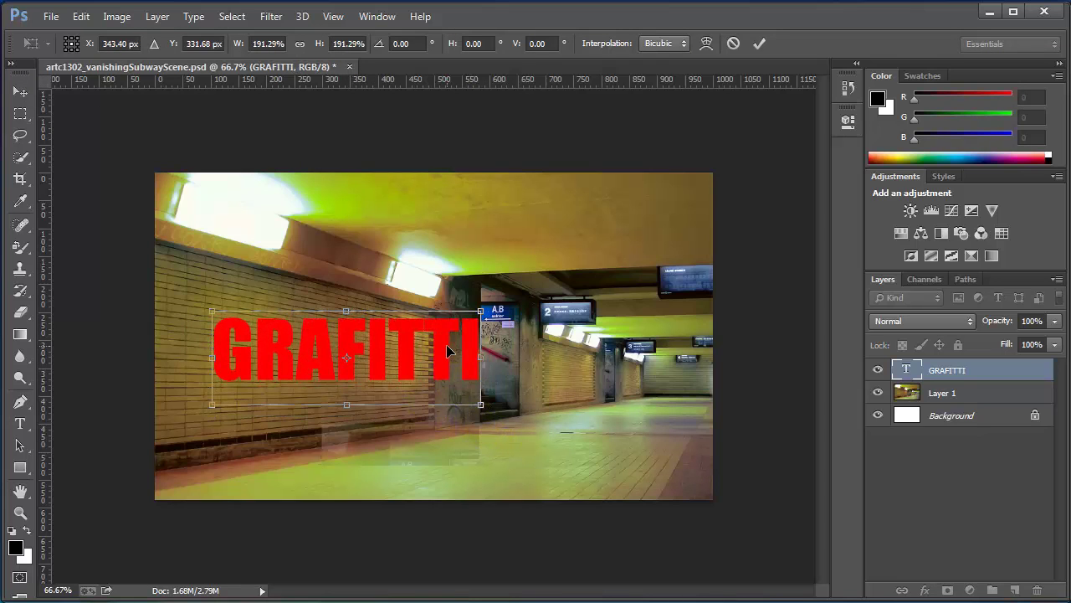
key(Return)
drag(437, 346, 410, 358)
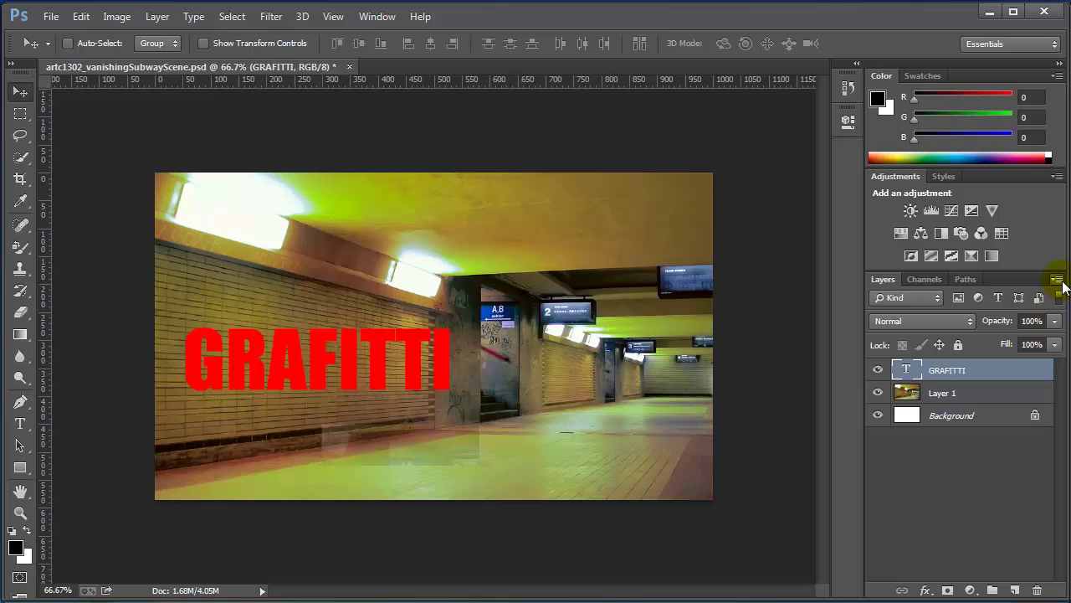
- Duplicate the GRAFITTI layer as 'GRAFITTI copy' and hide the original GRAFITTI layer
click(1058, 280)
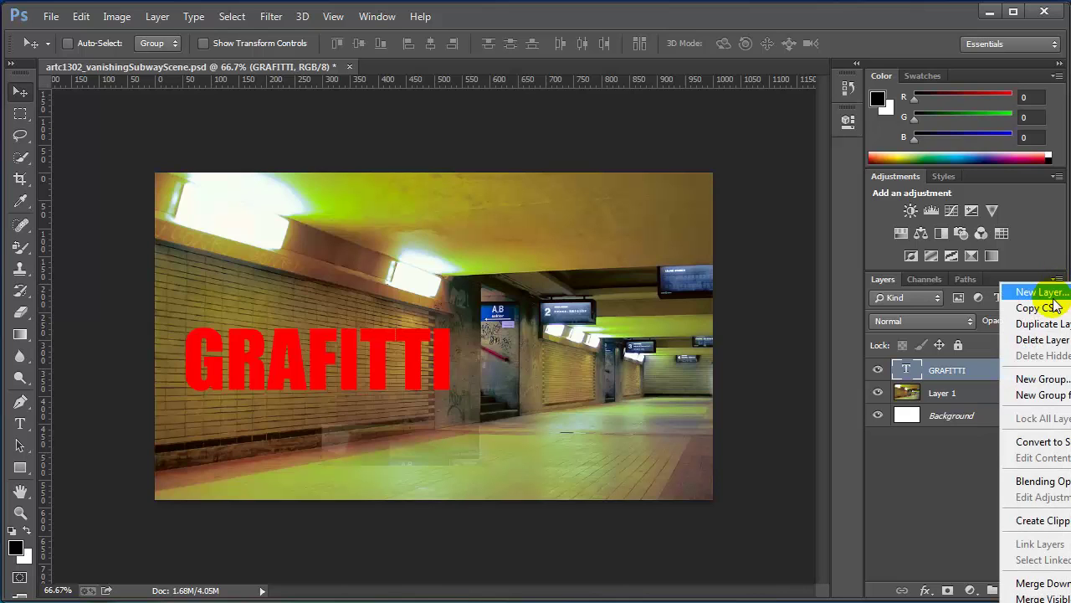
click(1067, 326)
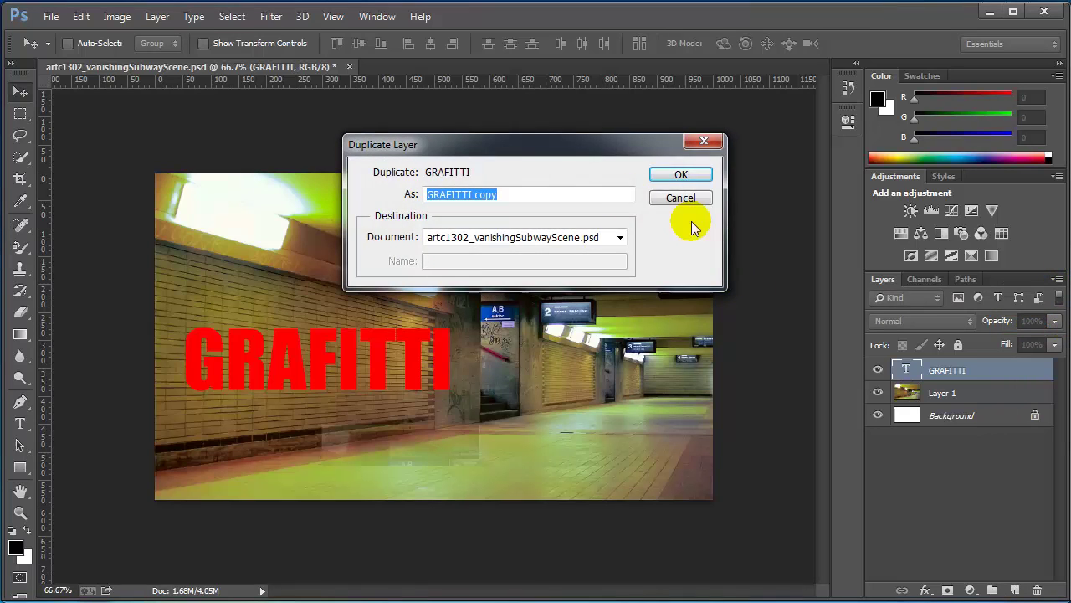
click(697, 173)
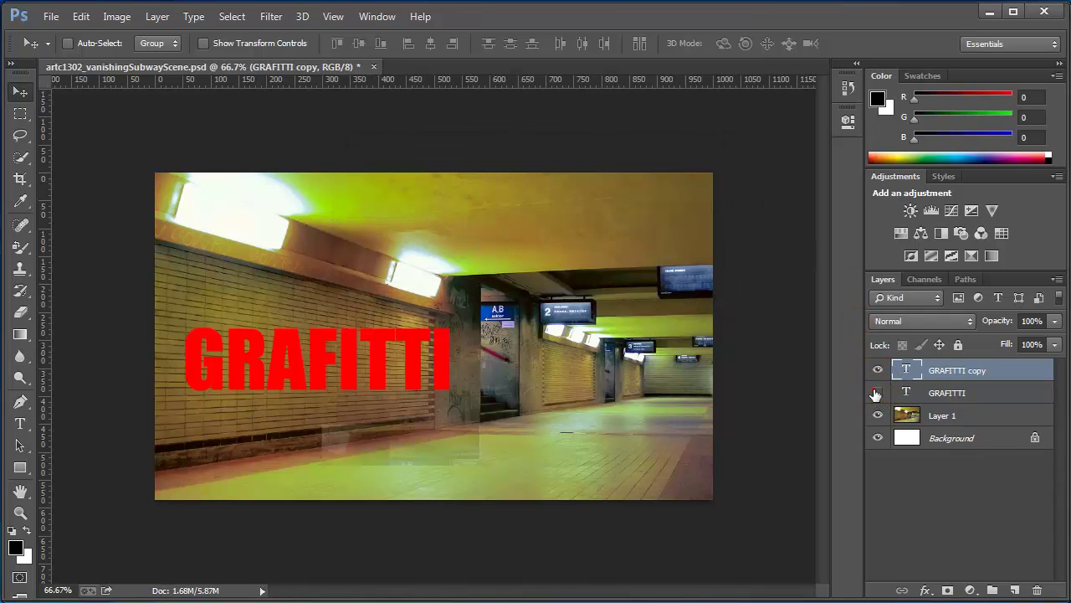
click(876, 392)
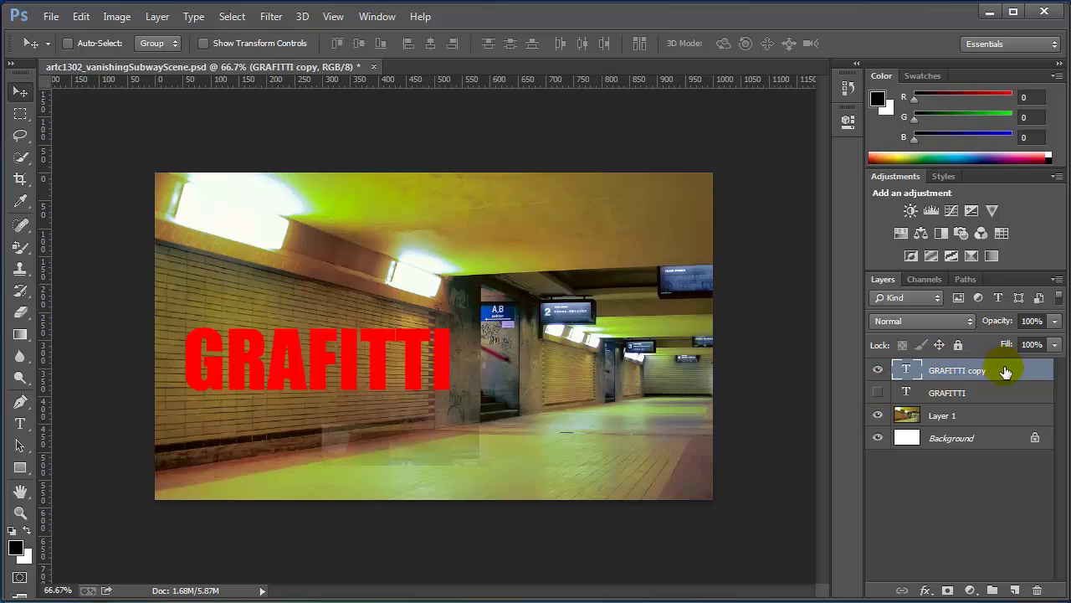
- Rasterize GRAFITTI copy, shift it right onto the central pillar, leaving its layer style unchanged
right_click(1010, 378)
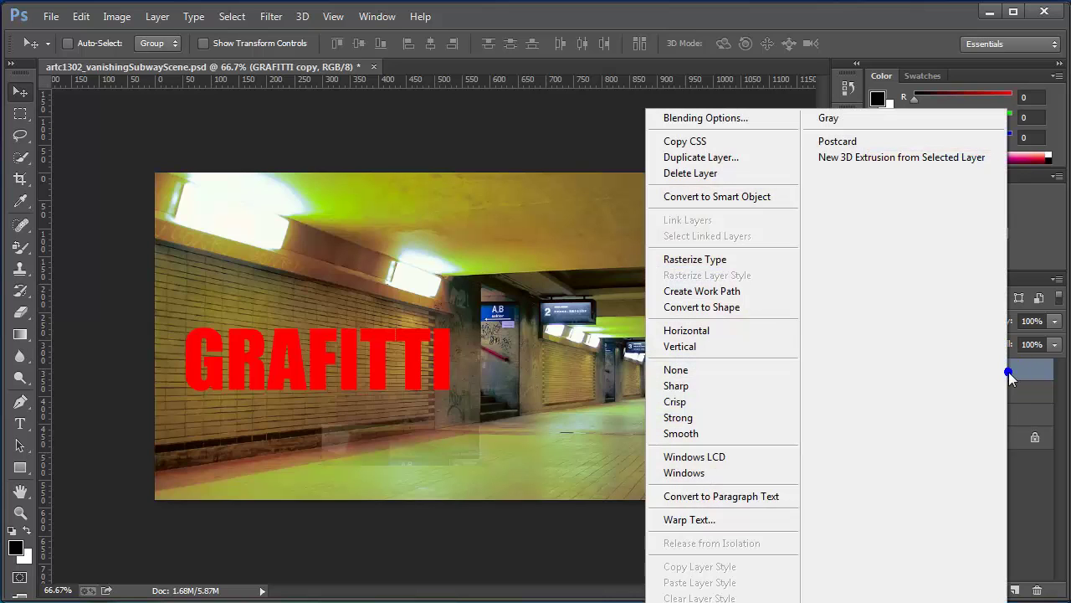
click(702, 259)
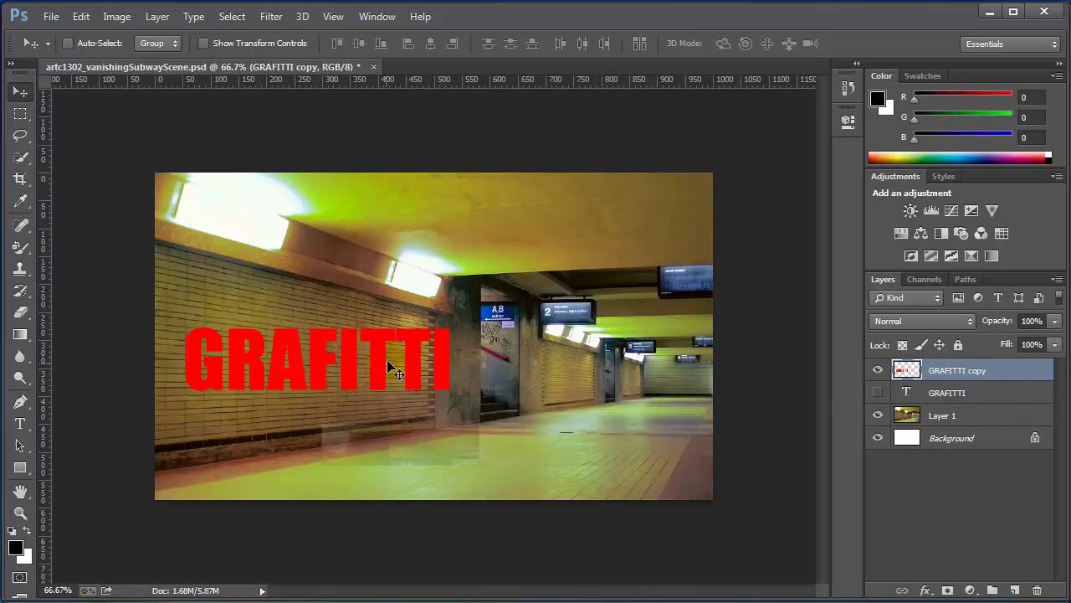
drag(397, 347, 481, 355)
double_click(897, 371)
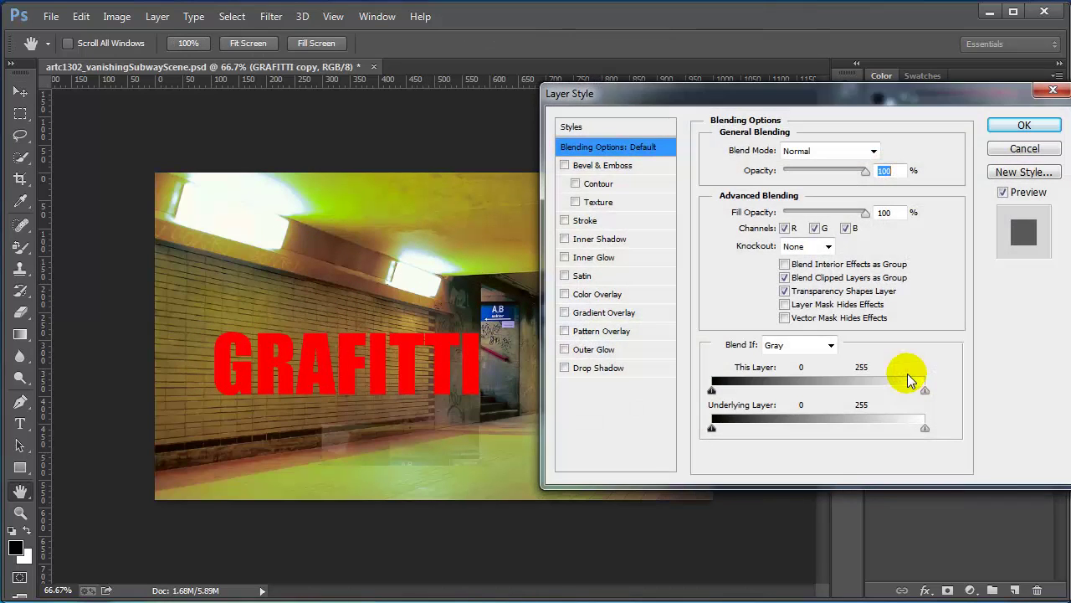
click(1025, 149)
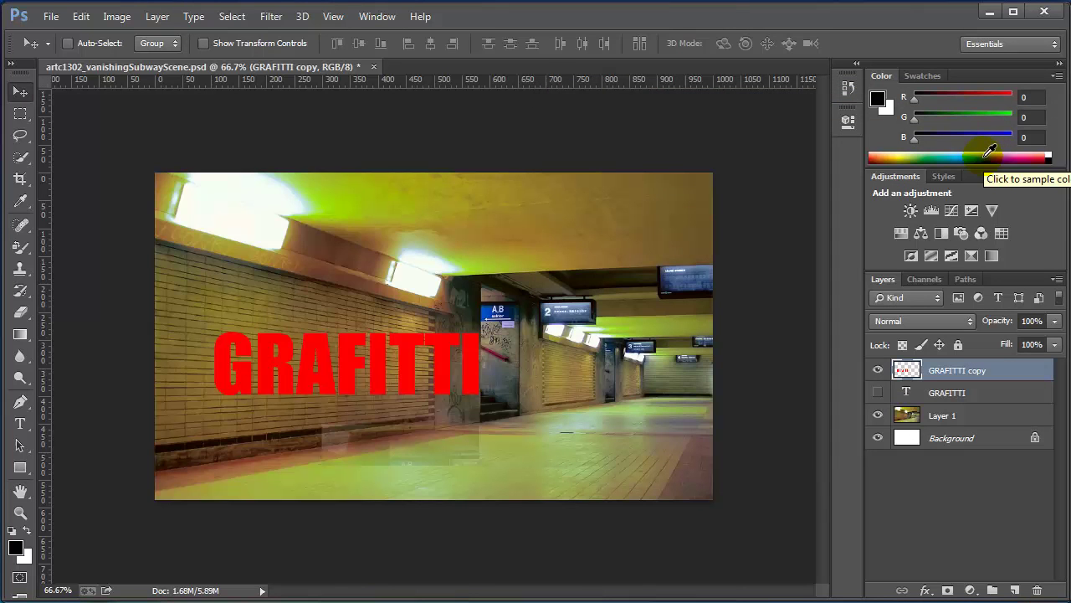
- Select the entire canvas and cut the red GRAFITTI pixels from the copy layer
key(ctrl+a)
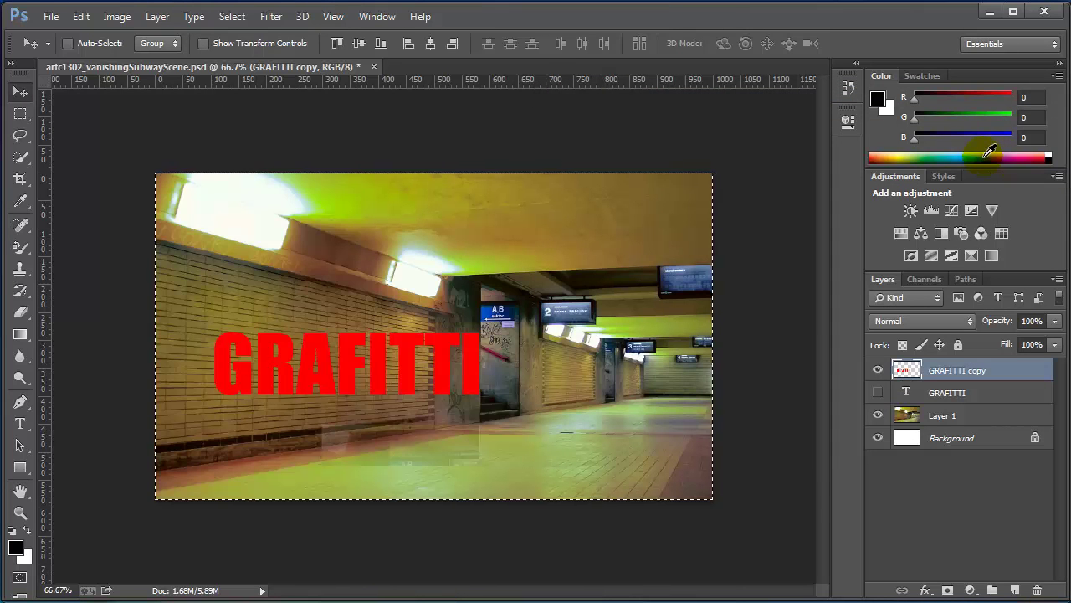
click(232, 16)
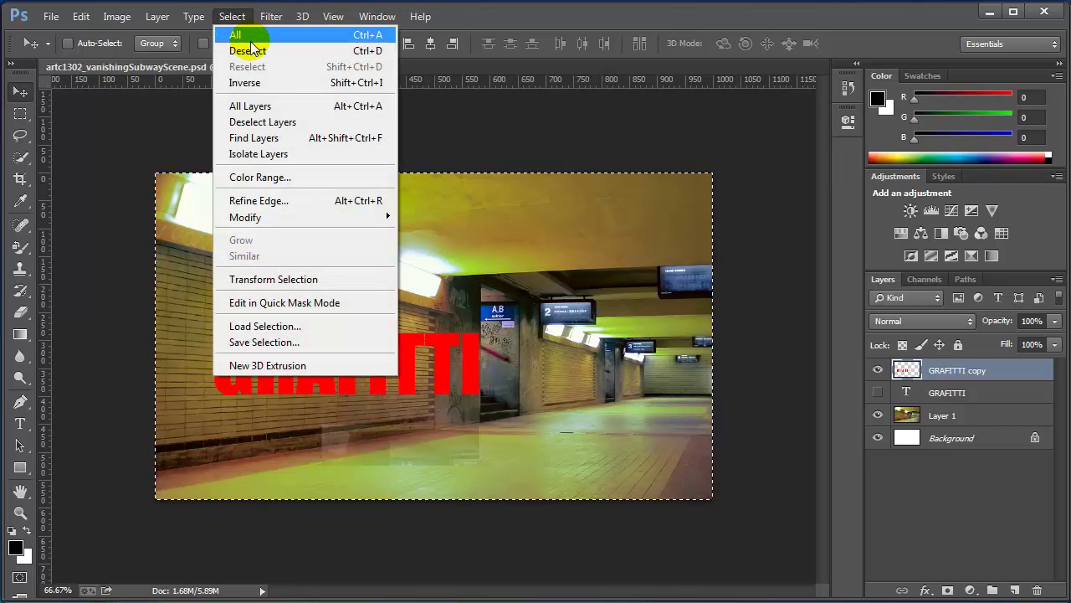
click(238, 32)
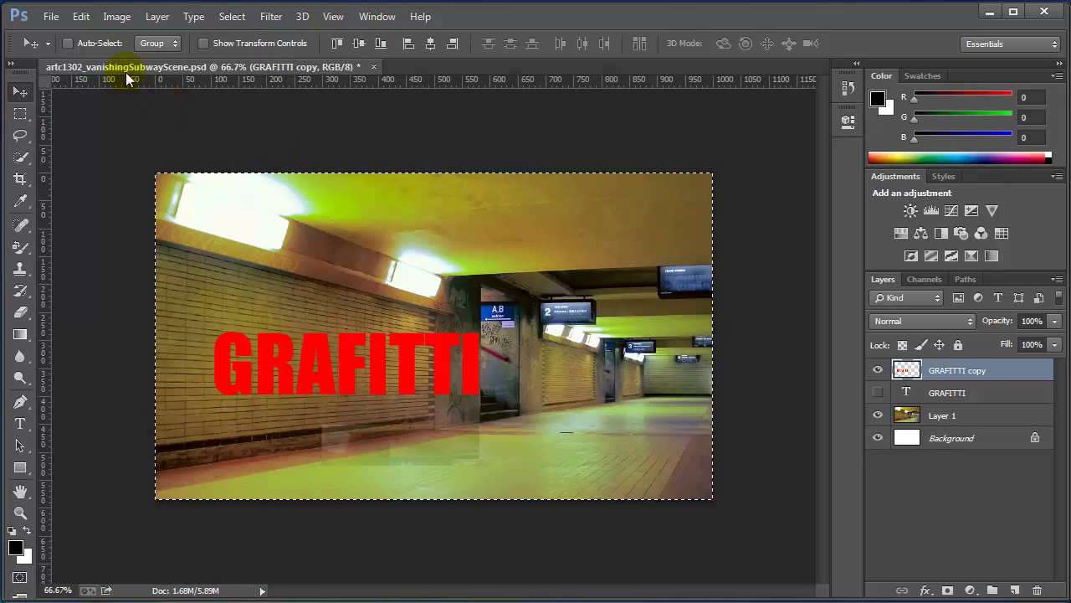
click(81, 18)
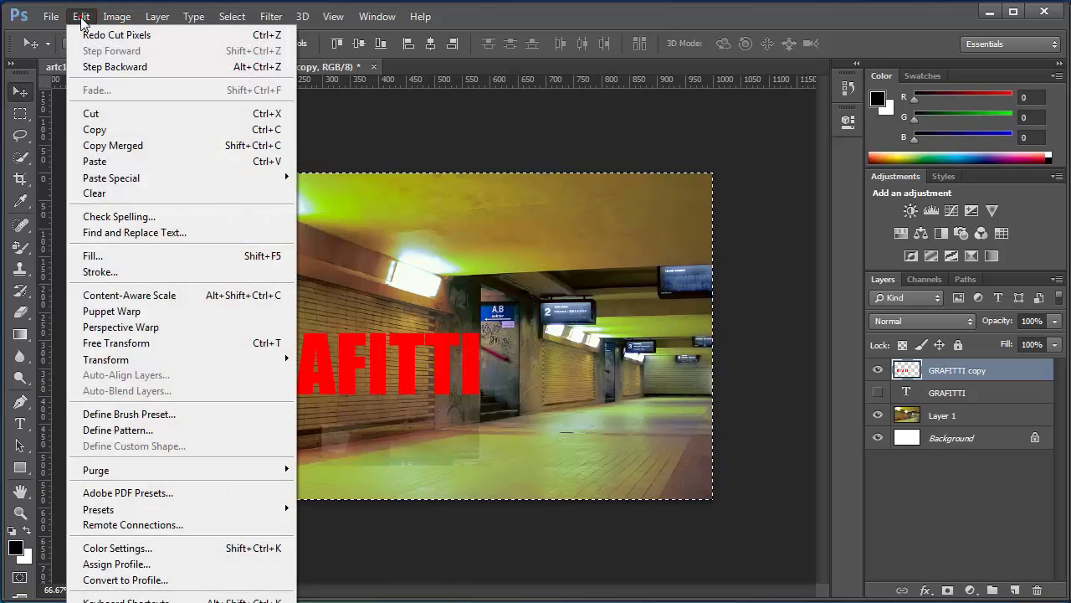
click(105, 113)
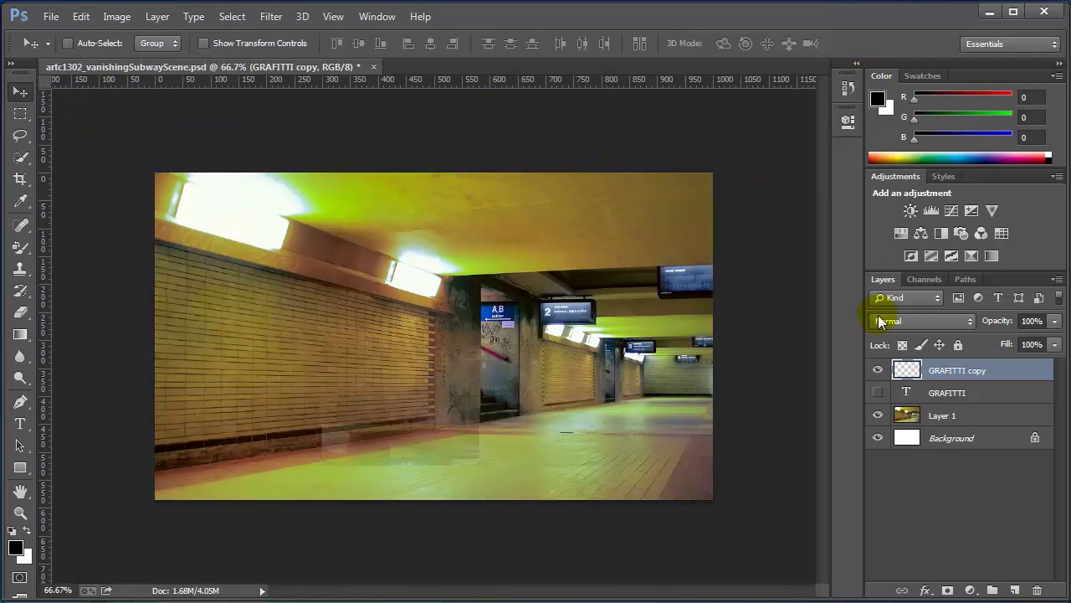
click(272, 17)
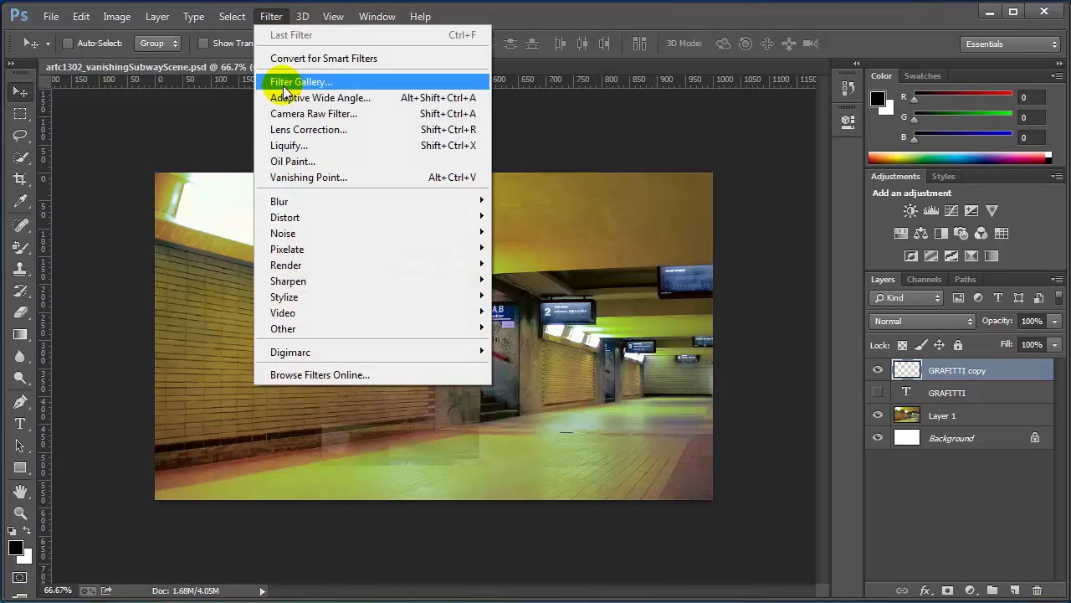
- Open Vanishing Point and draw a plane through the four corners of the left tunnel wall
click(305, 176)
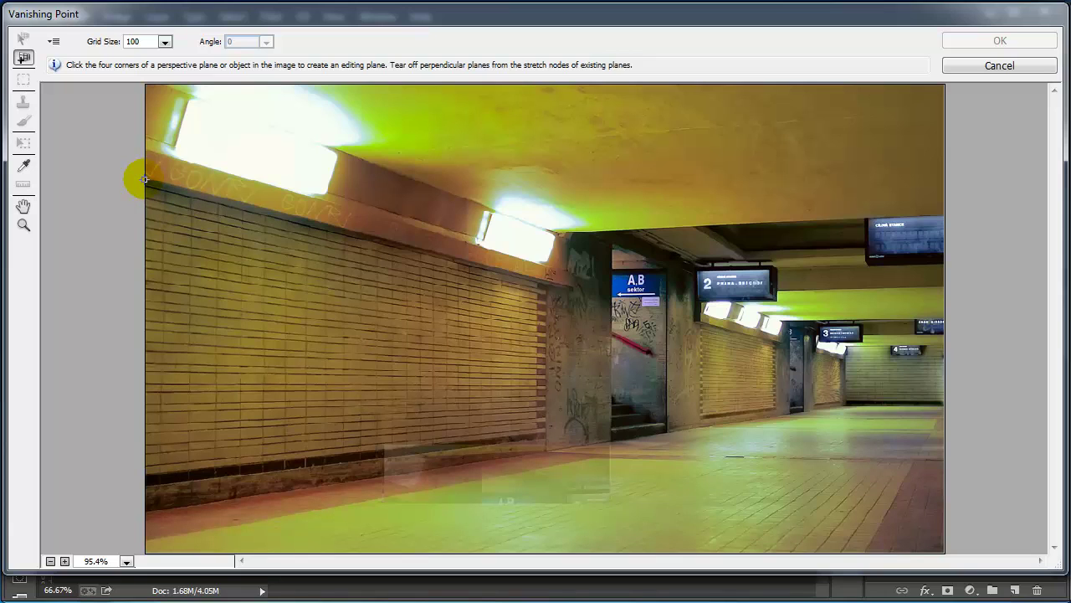
click(144, 179)
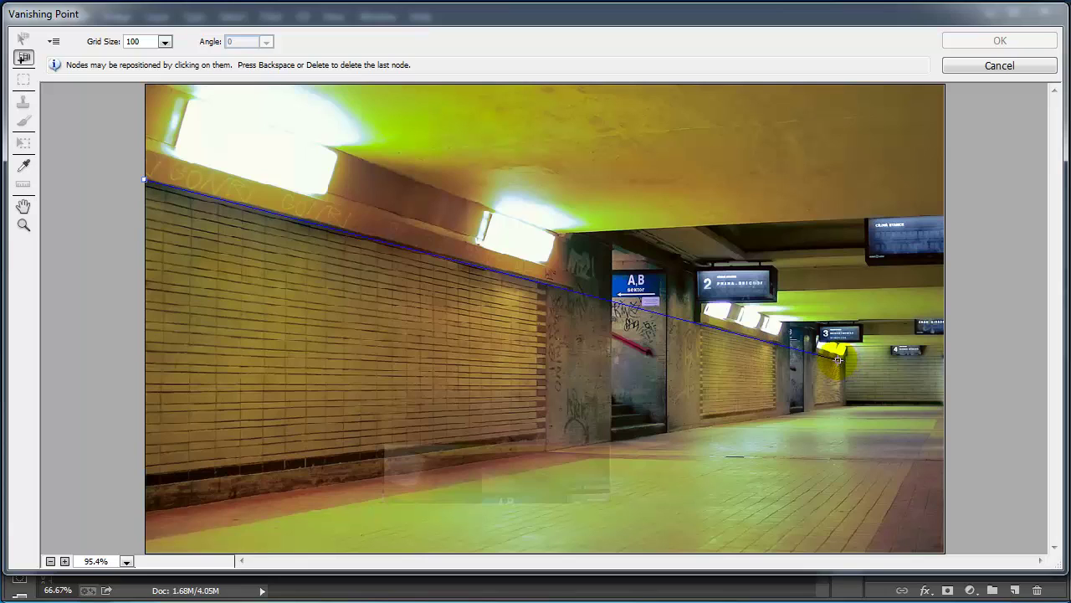
click(838, 360)
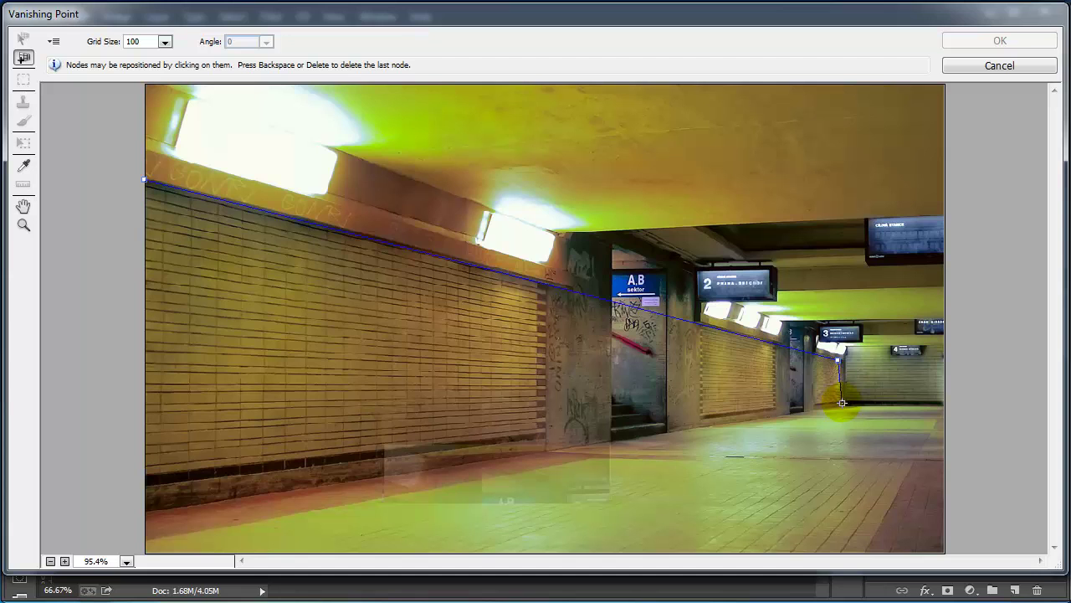
click(842, 402)
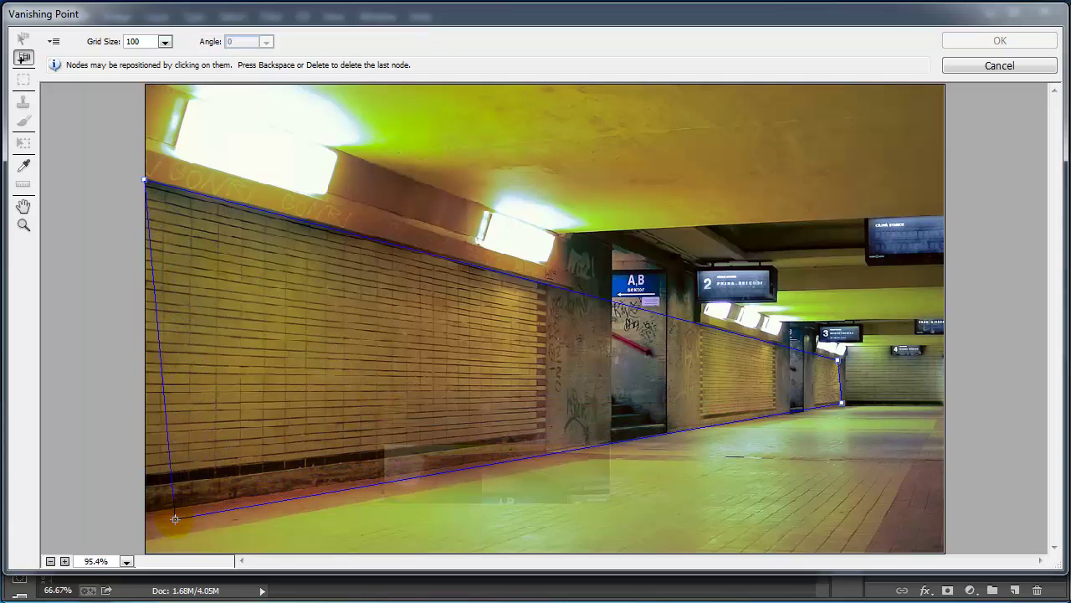
drag(137, 531, 144, 510)
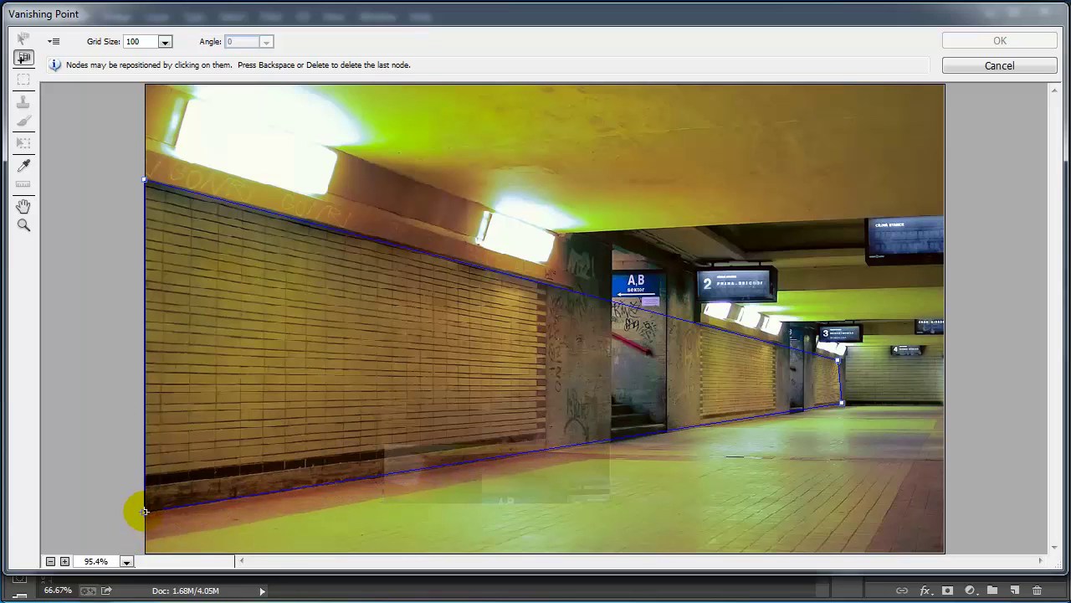
drag(144, 510, 144, 510)
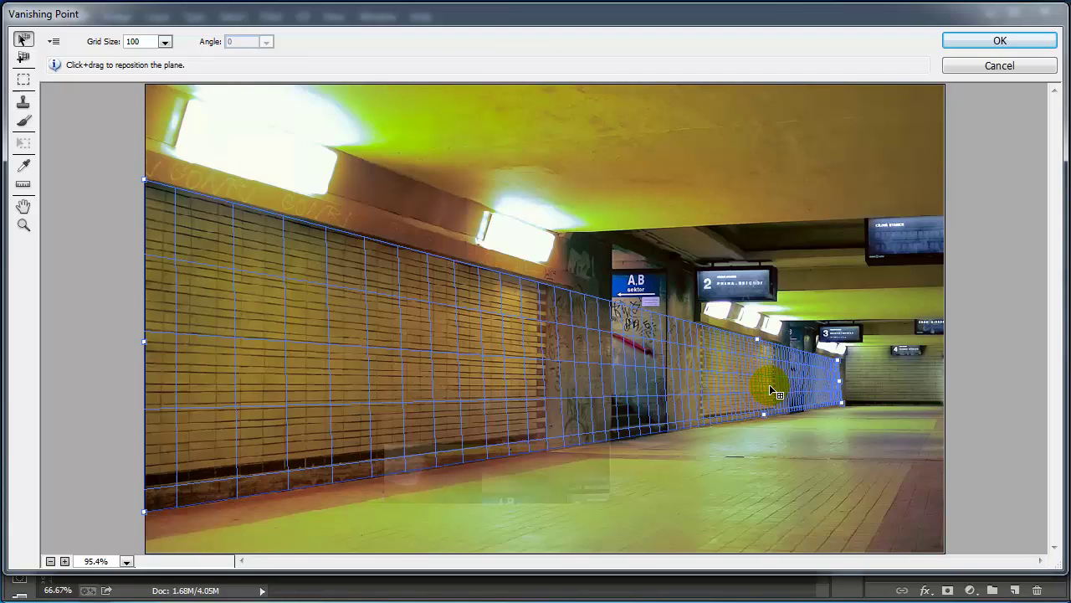
- Tear a perpendicular floor plane off the wall plane's bottom edge, then reselect the wall plane
key(ctrl+alt)
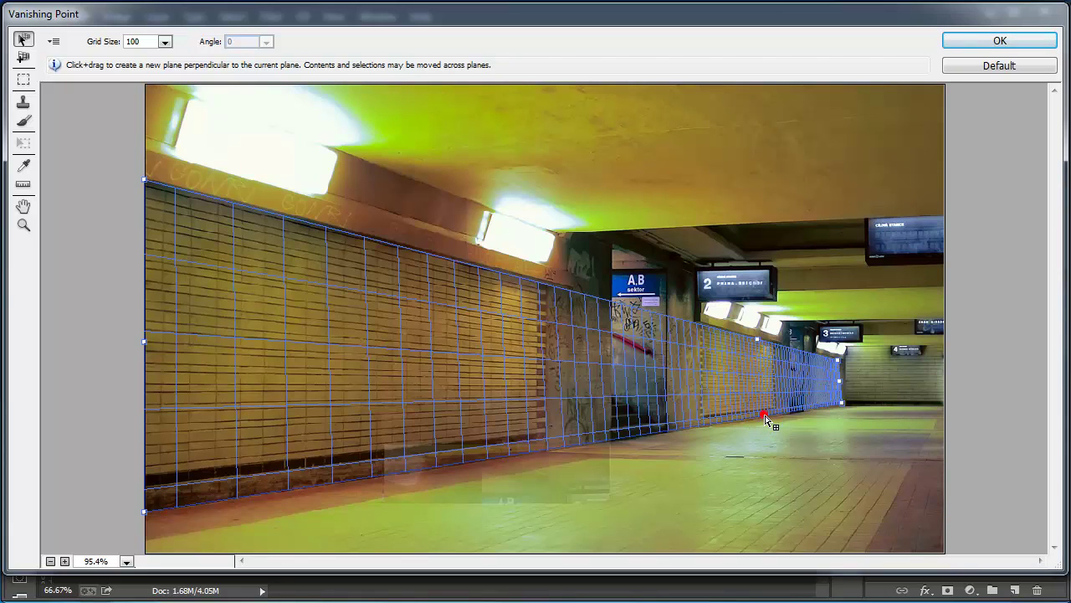
drag(767, 419, 948, 466)
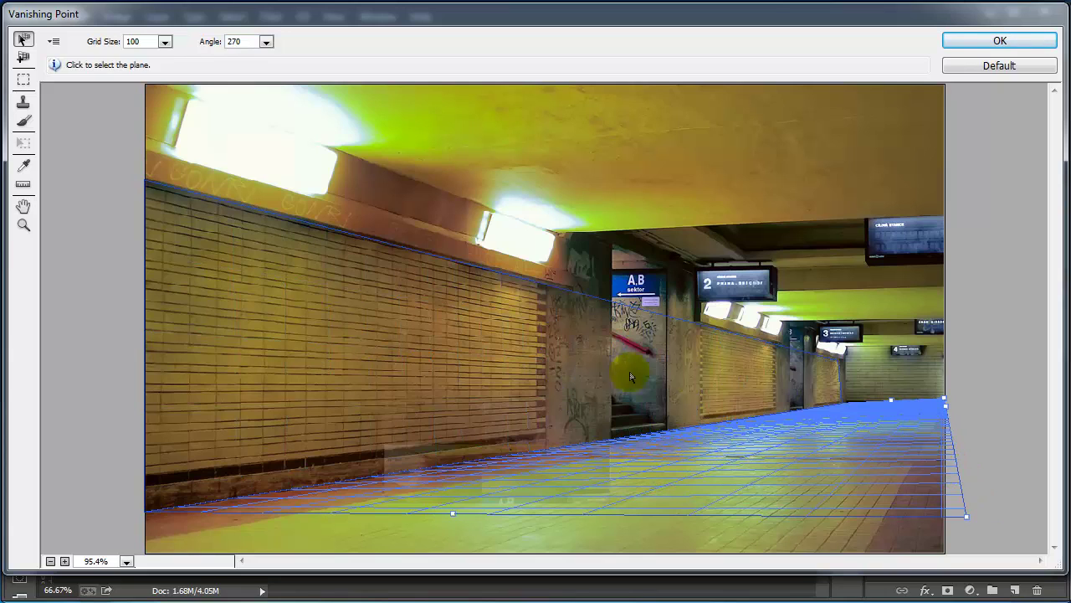
click(607, 303)
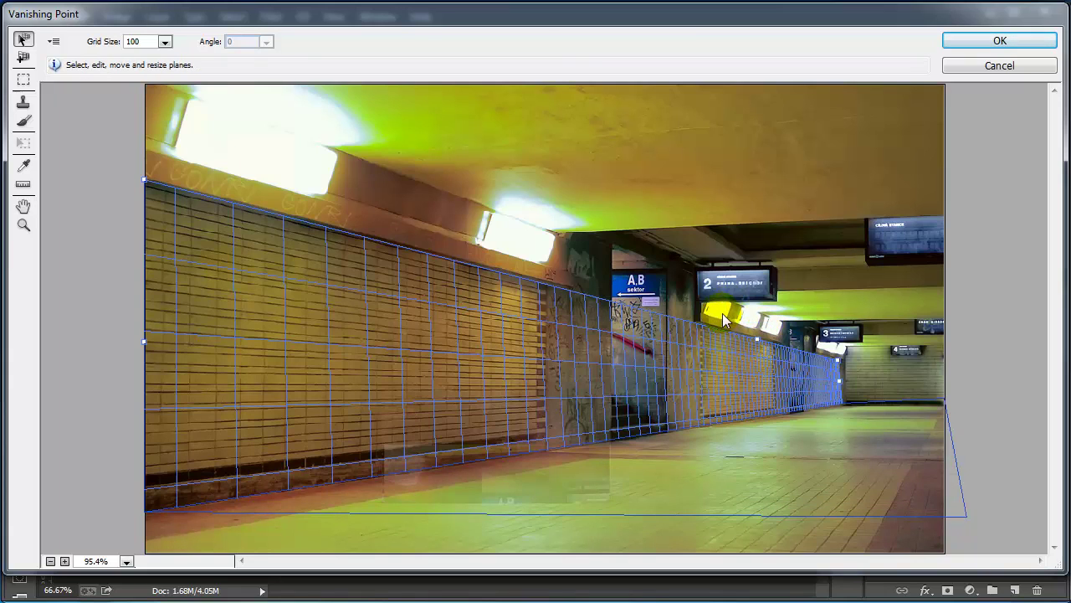
key(ctrl)
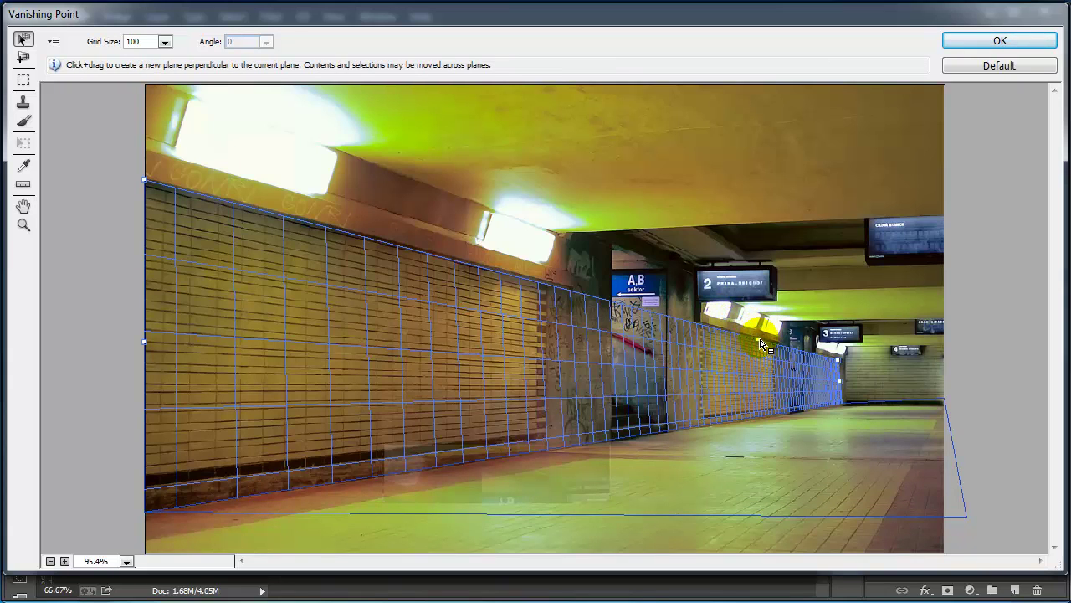
- Tear off a third plane and swing it along the overhead ledge above the left wall
drag(760, 343, 769, 312)
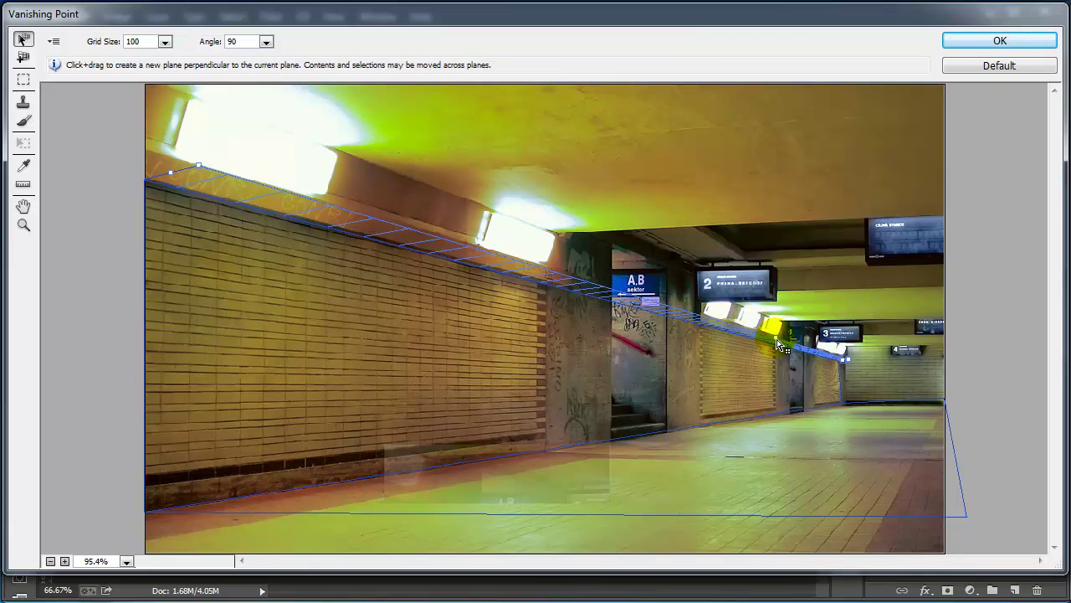
drag(779, 343, 593, 382)
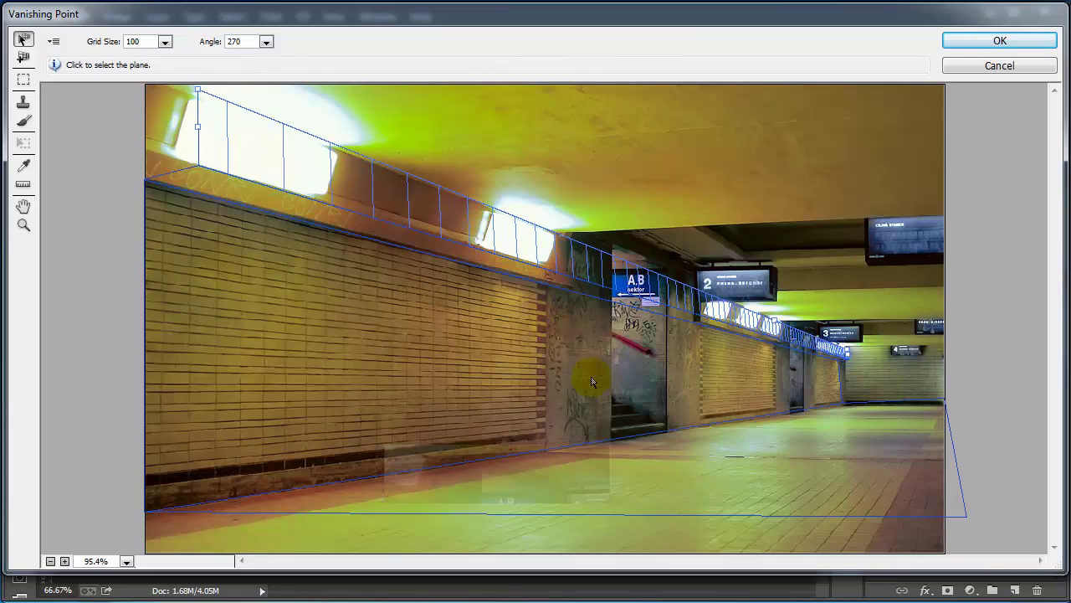
click(887, 395)
click(890, 407)
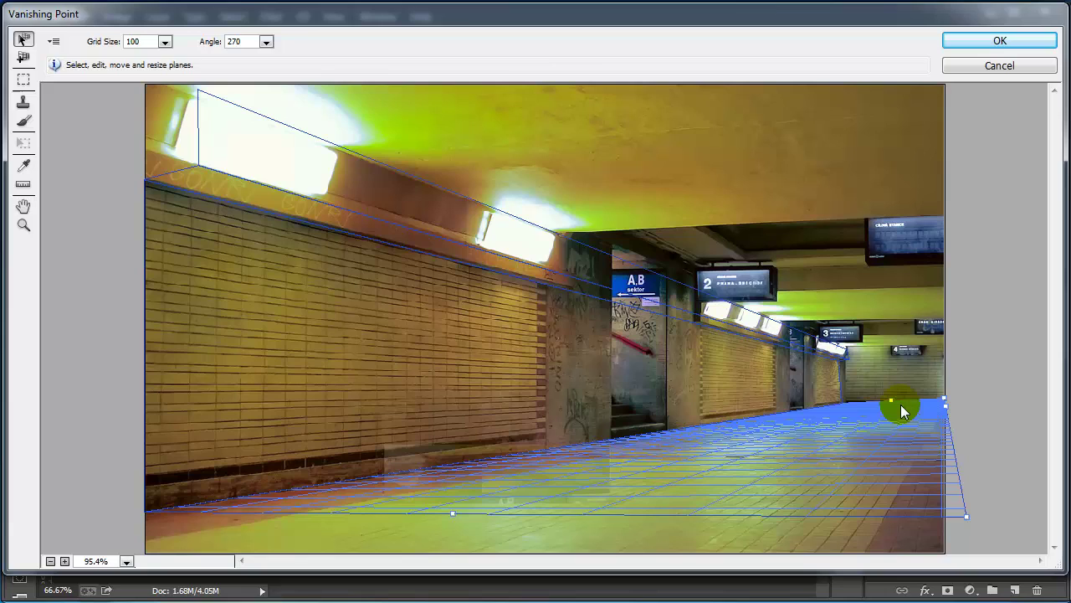
key(alt)
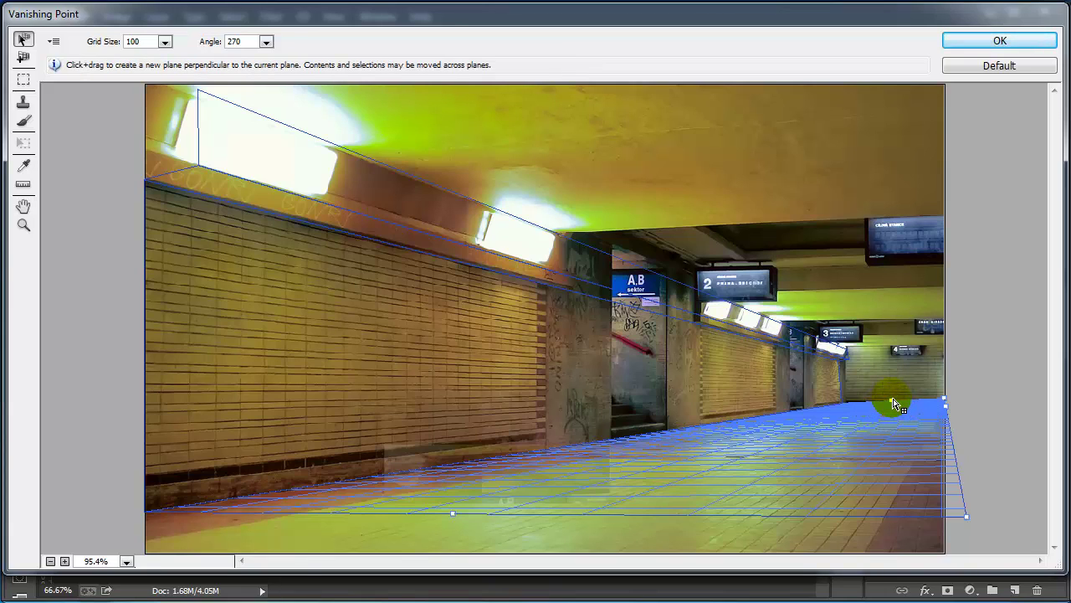
drag(894, 405, 915, 336)
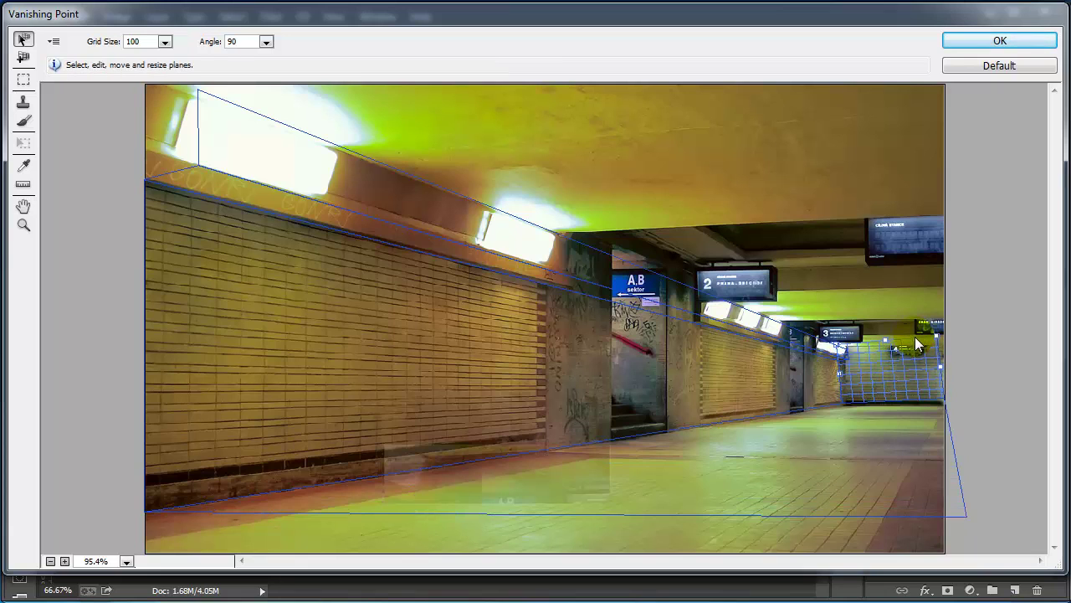
click(550, 396)
click(840, 457)
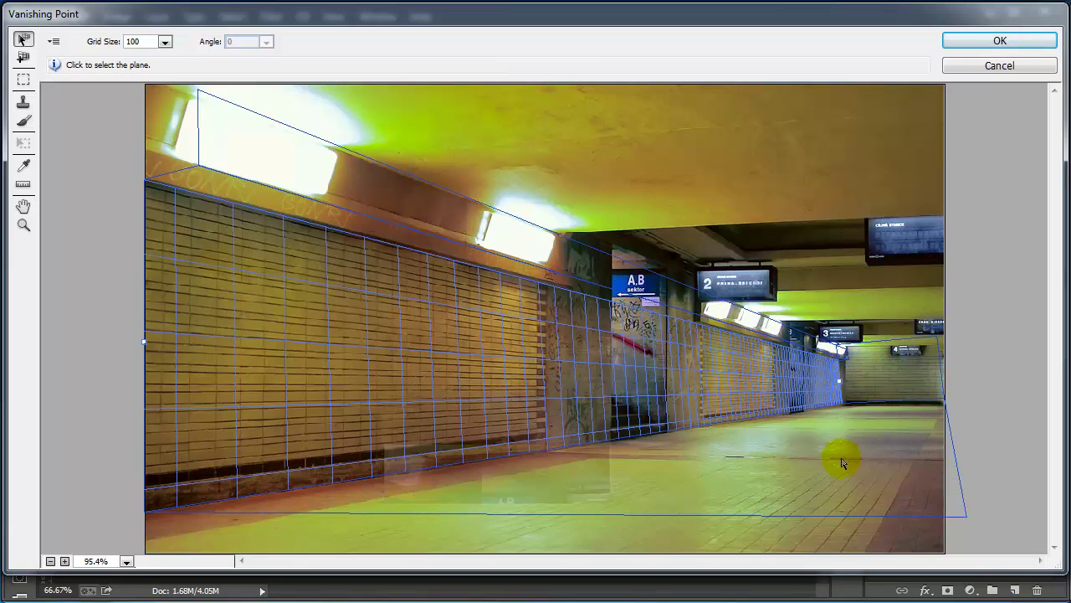
click(881, 376)
mouse_move(755, 331)
mouse_down()
mouse_move(699, 341)
mouse_move(710, 322)
mouse_up()
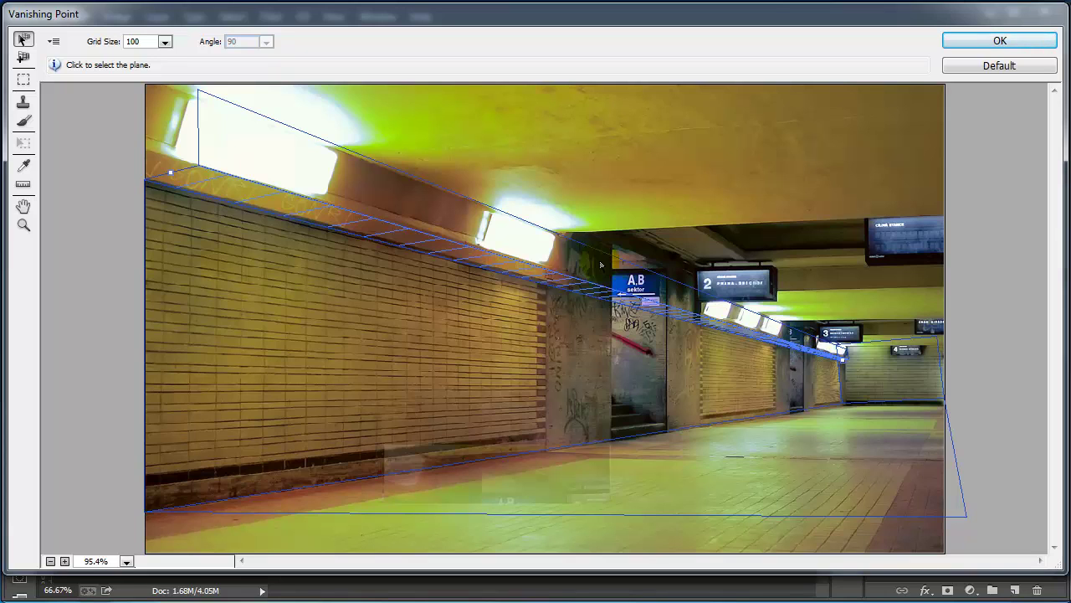
- Paste the GRAFITTI text onto the left wall plane, shrink and reposition it, then apply it
key(ctrl+v)
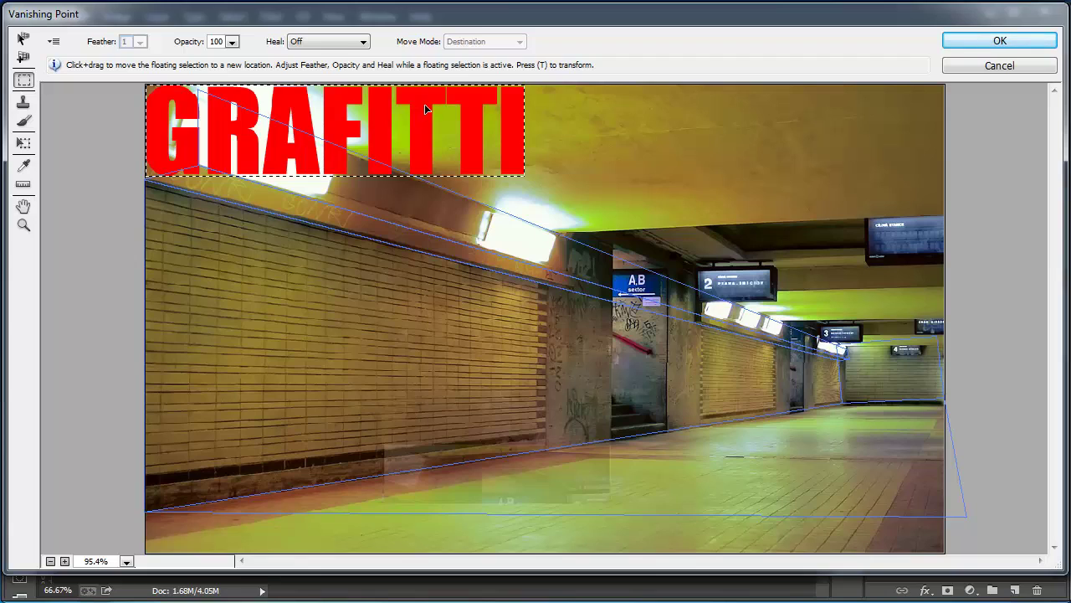
drag(421, 107, 416, 381)
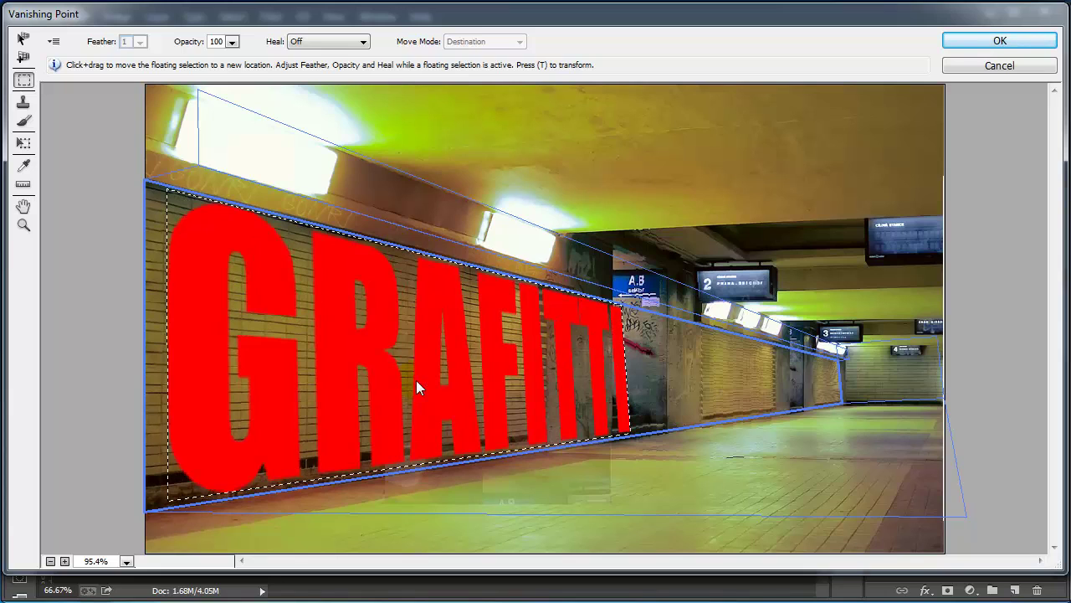
key(alt)
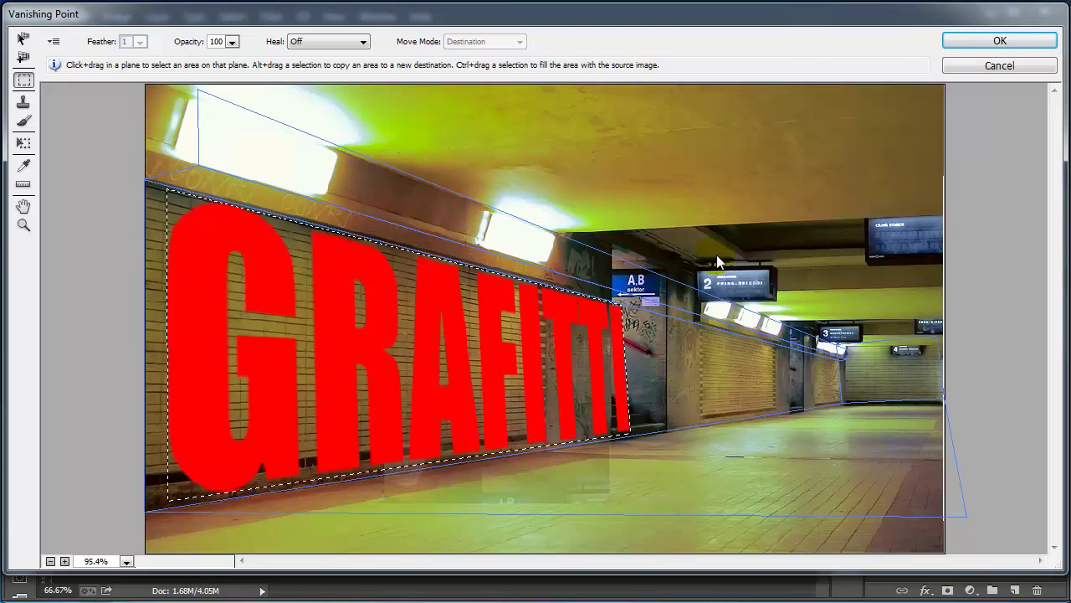
key(t)
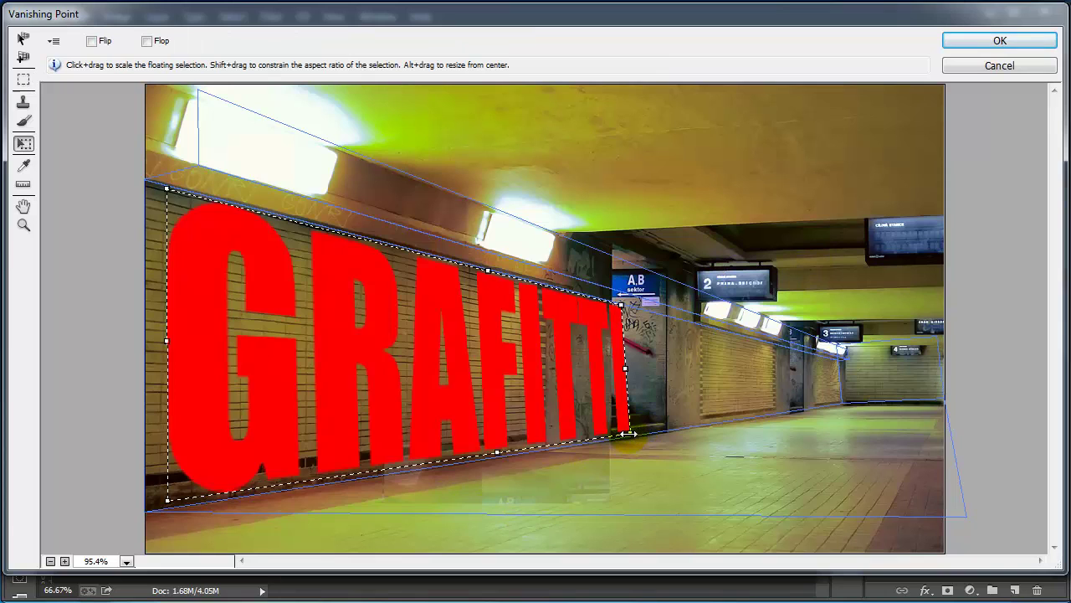
drag(627, 433, 520, 393)
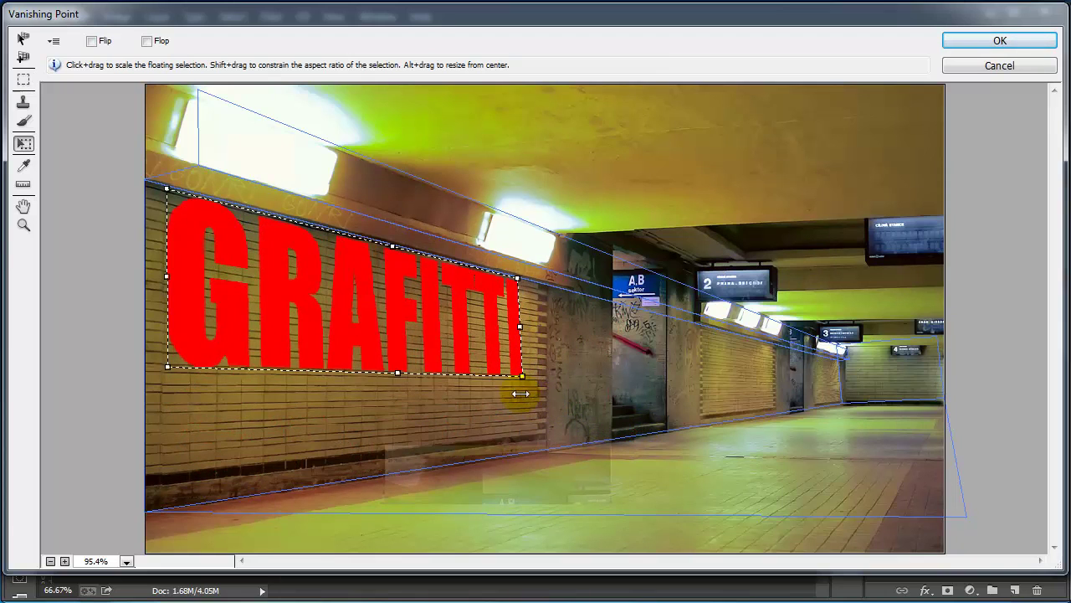
drag(482, 319, 483, 358)
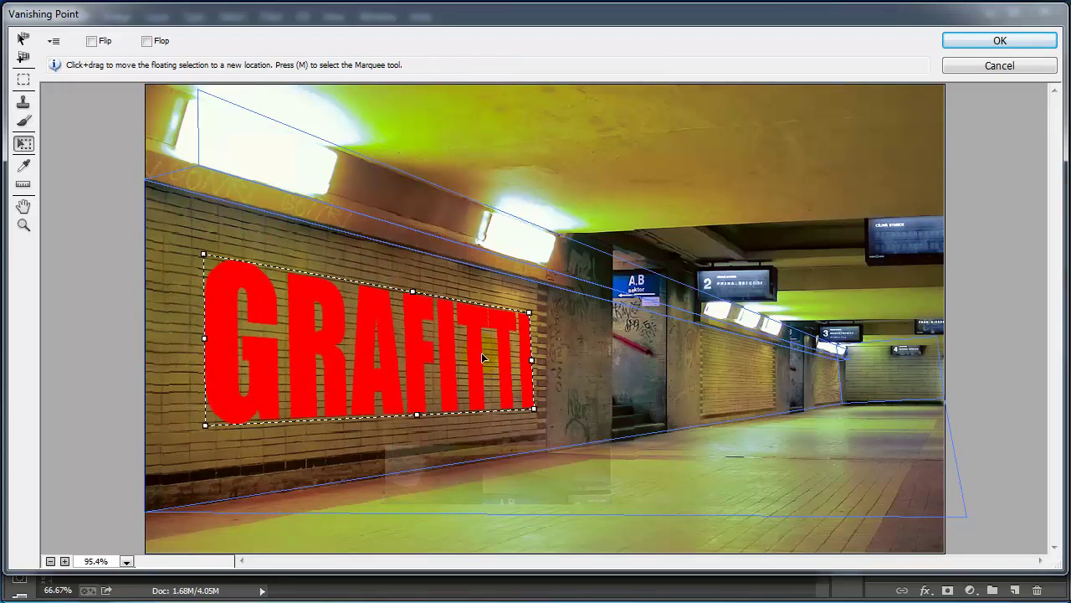
click(1021, 44)
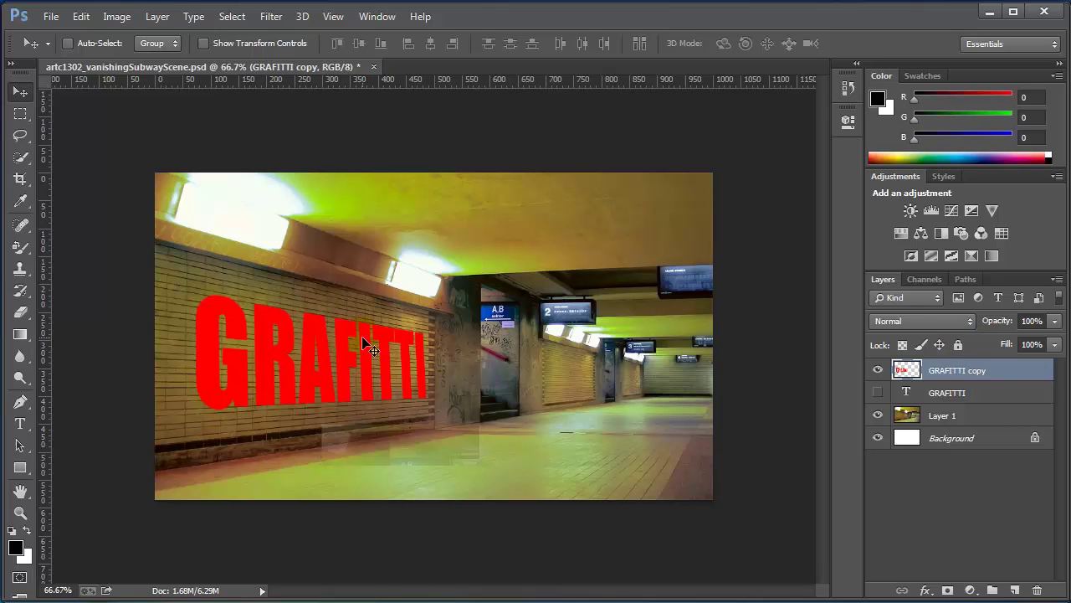
- Reopen Vanishing Point, cancel it without changes, and hide the GRAFITTI copy layer
mouse_move(369, 347)
mouse_down()
mouse_move(331, 364)
mouse_move(341, 396)
mouse_move(368, 347)
mouse_up()
click(272, 16)
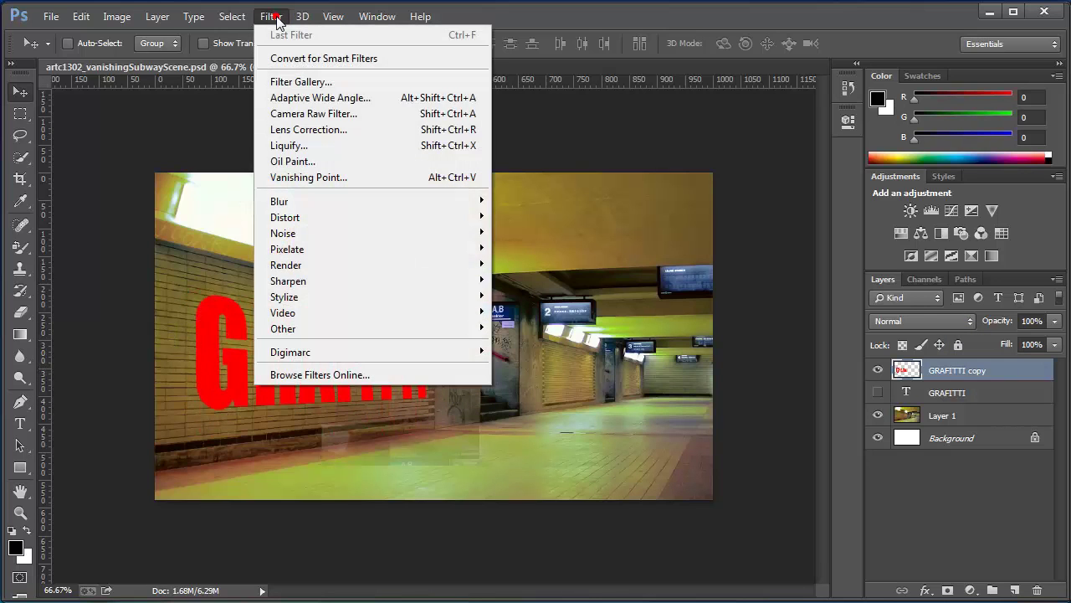
click(319, 177)
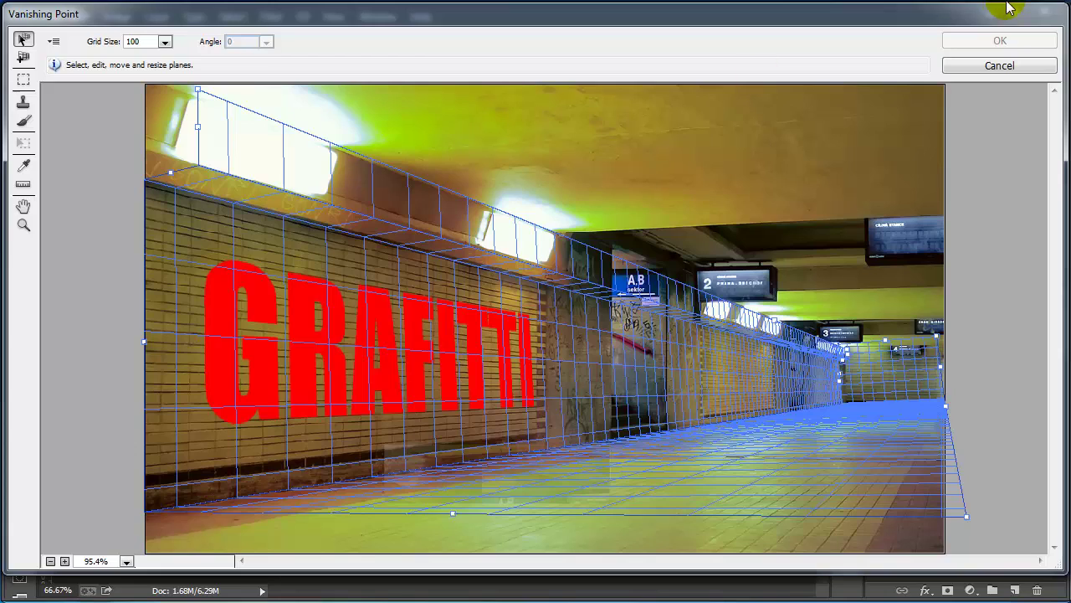
key(Escape)
click(879, 370)
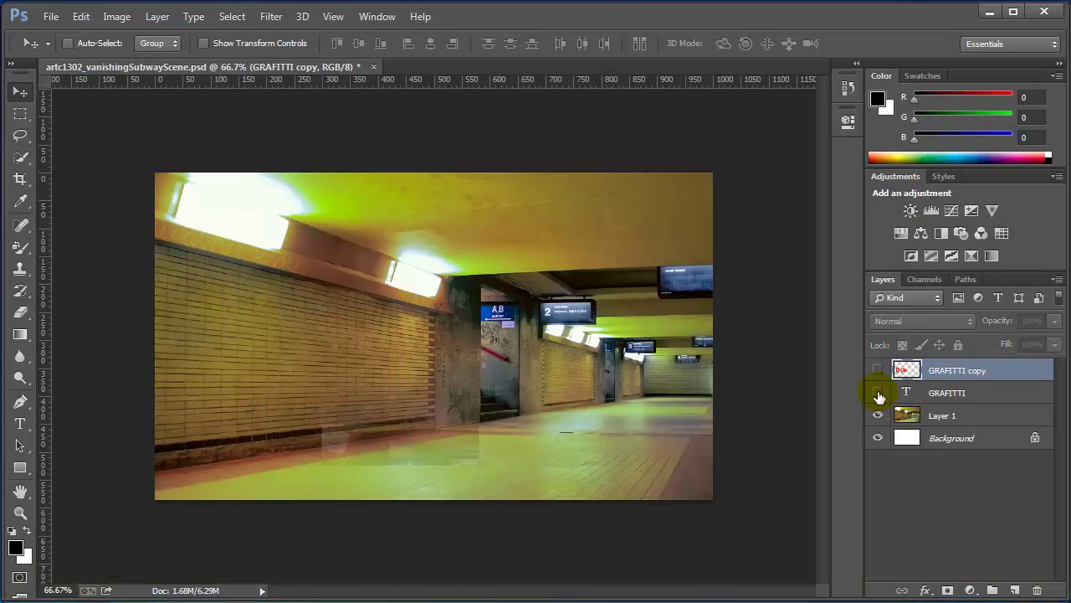
- Duplicate the GRAFITTI text layer as GRAFITTI copy 2 and rasterize the copy
click(878, 393)
right_click(965, 395)
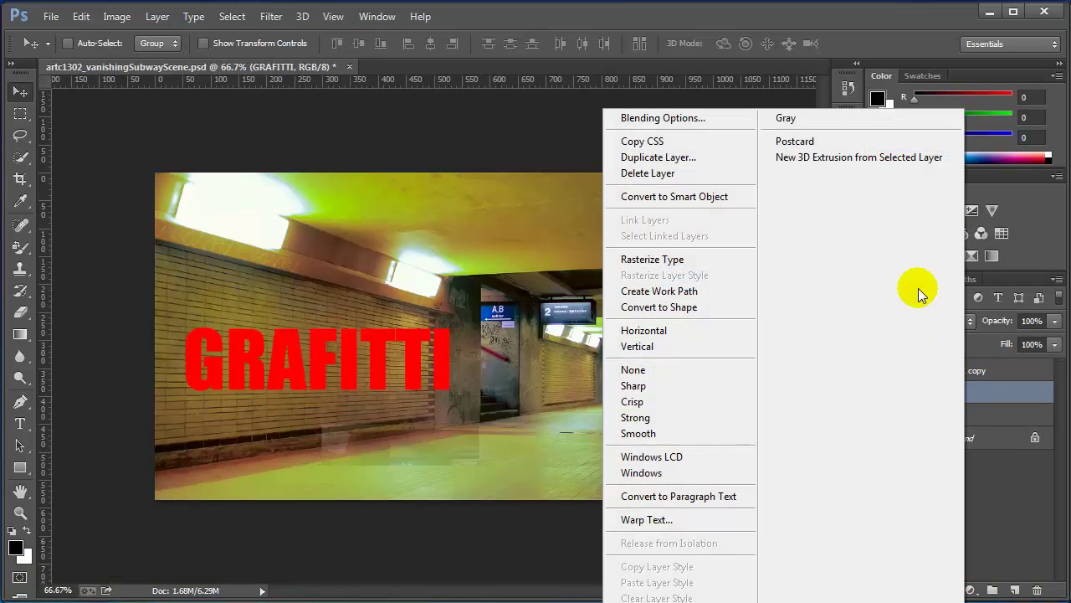
click(712, 158)
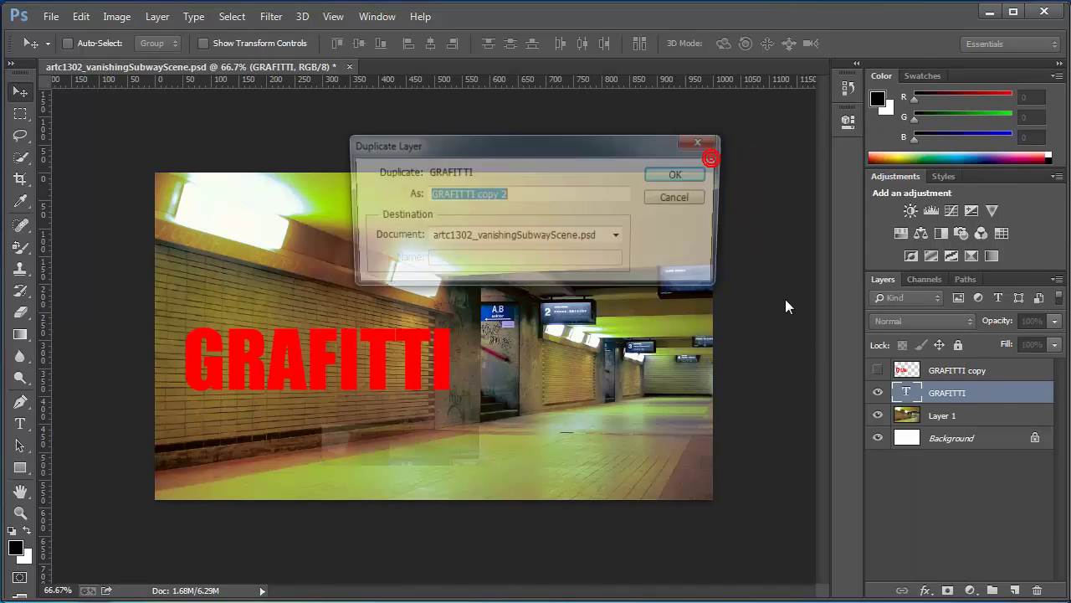
click(681, 174)
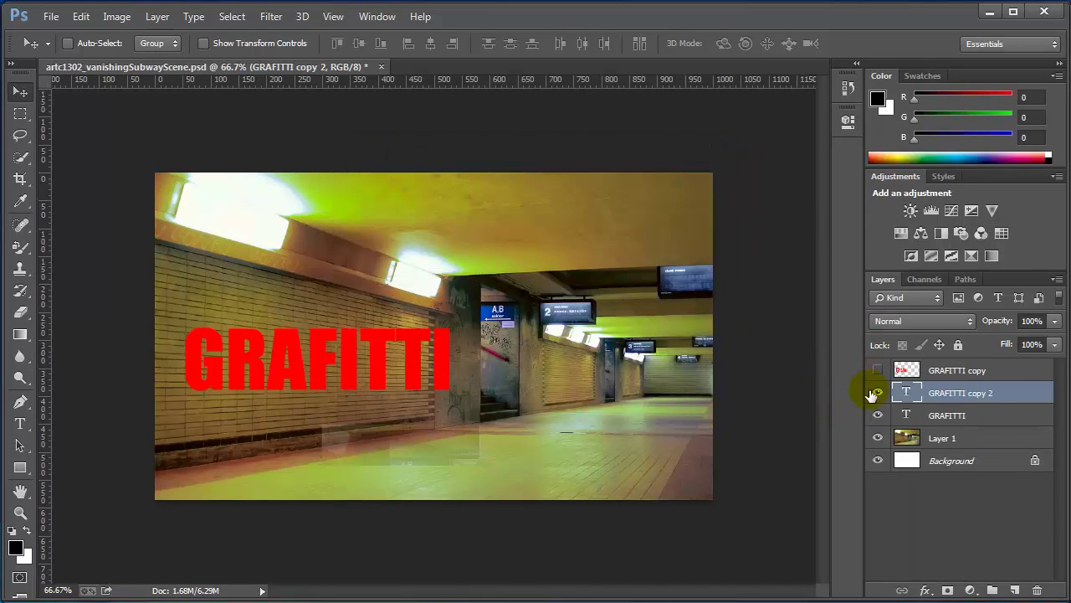
right_click(985, 387)
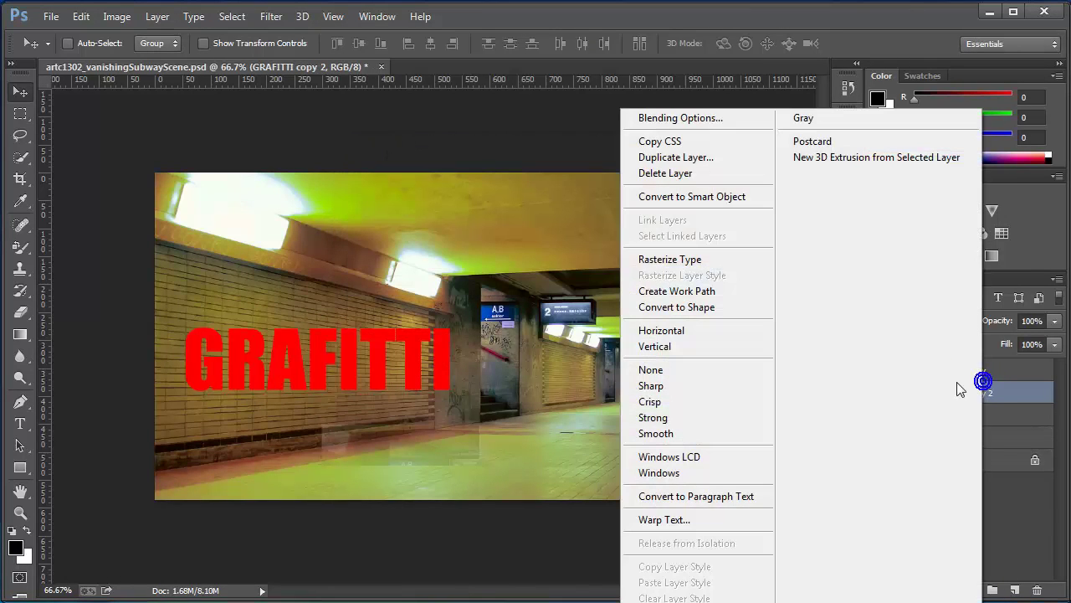
click(691, 262)
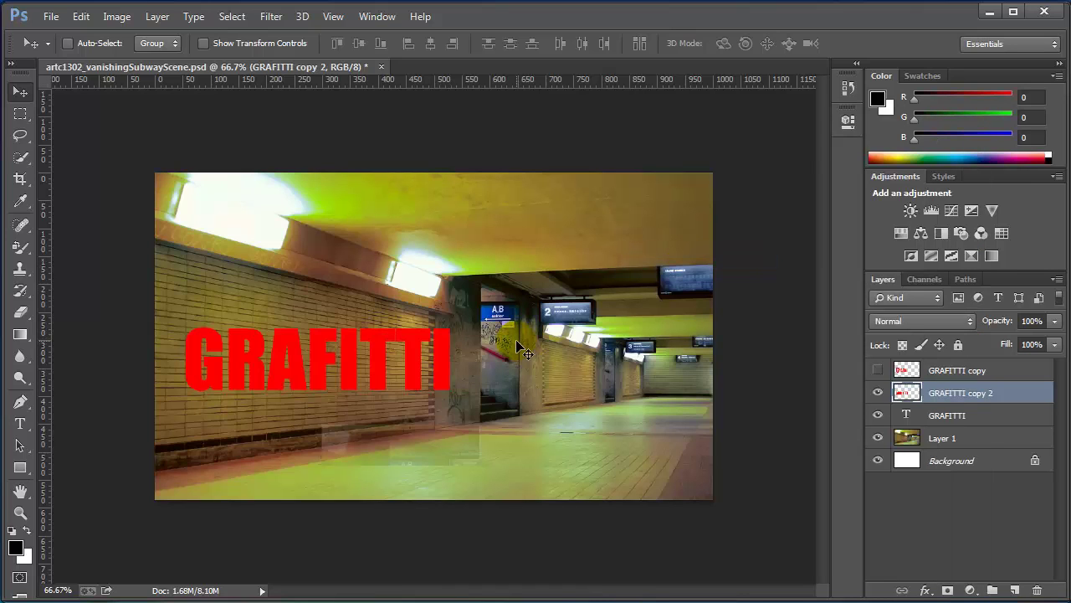
- Empty GRAFITTI copy 2 of all its pixels and open the Vanishing Point filter
key(ctrl+a)
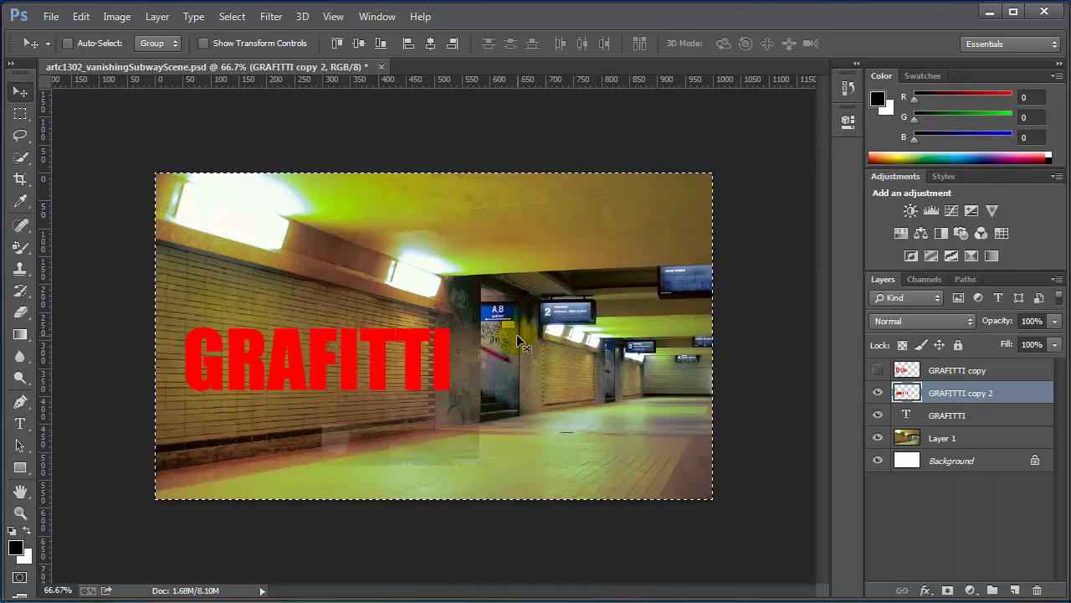
key(Delete)
key(ctrl+d)
click(269, 16)
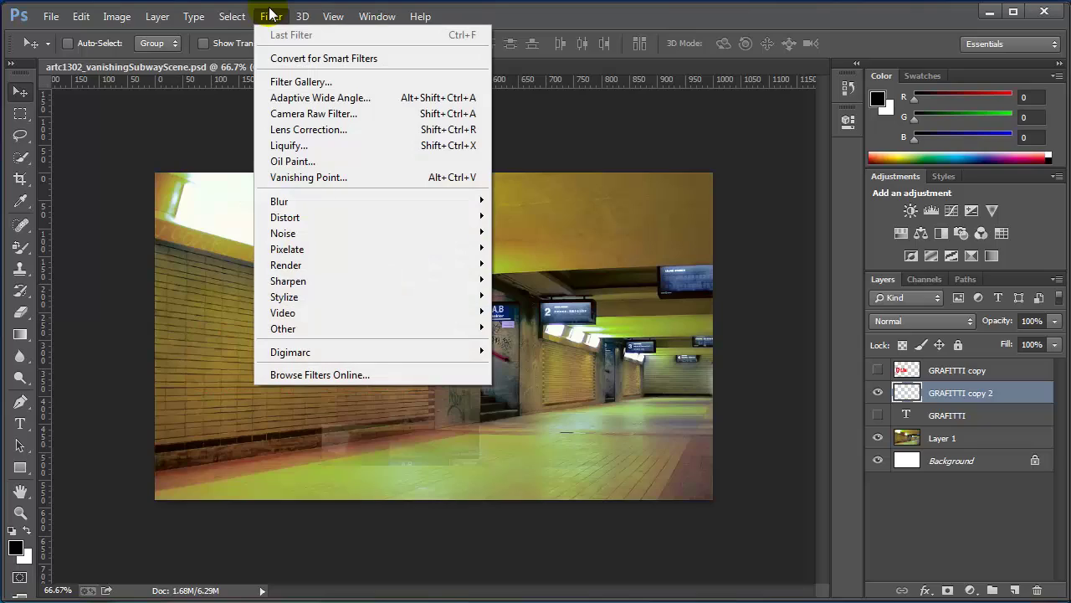
click(323, 177)
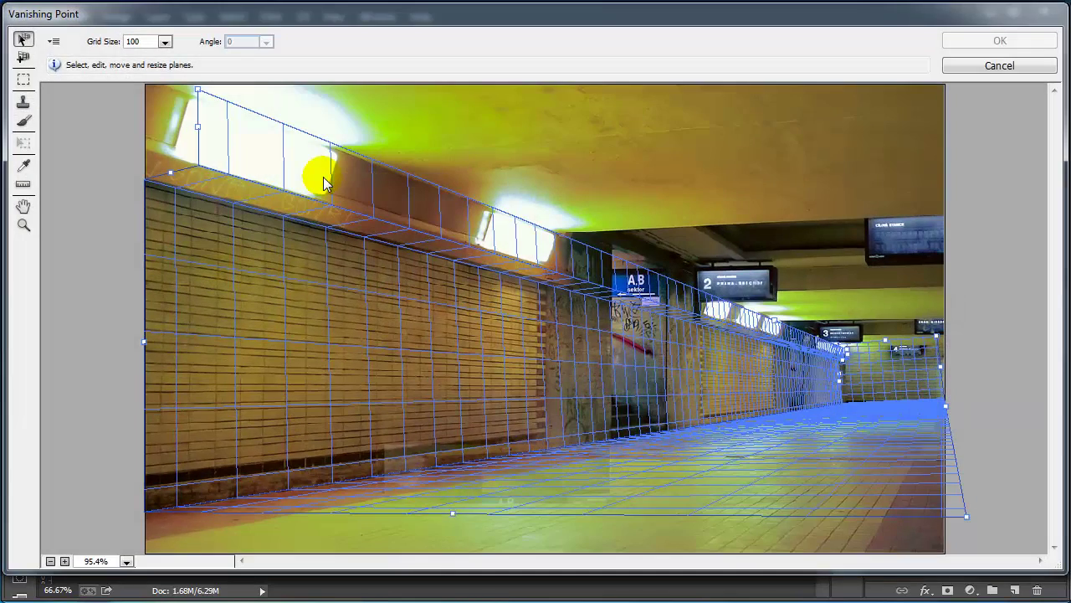